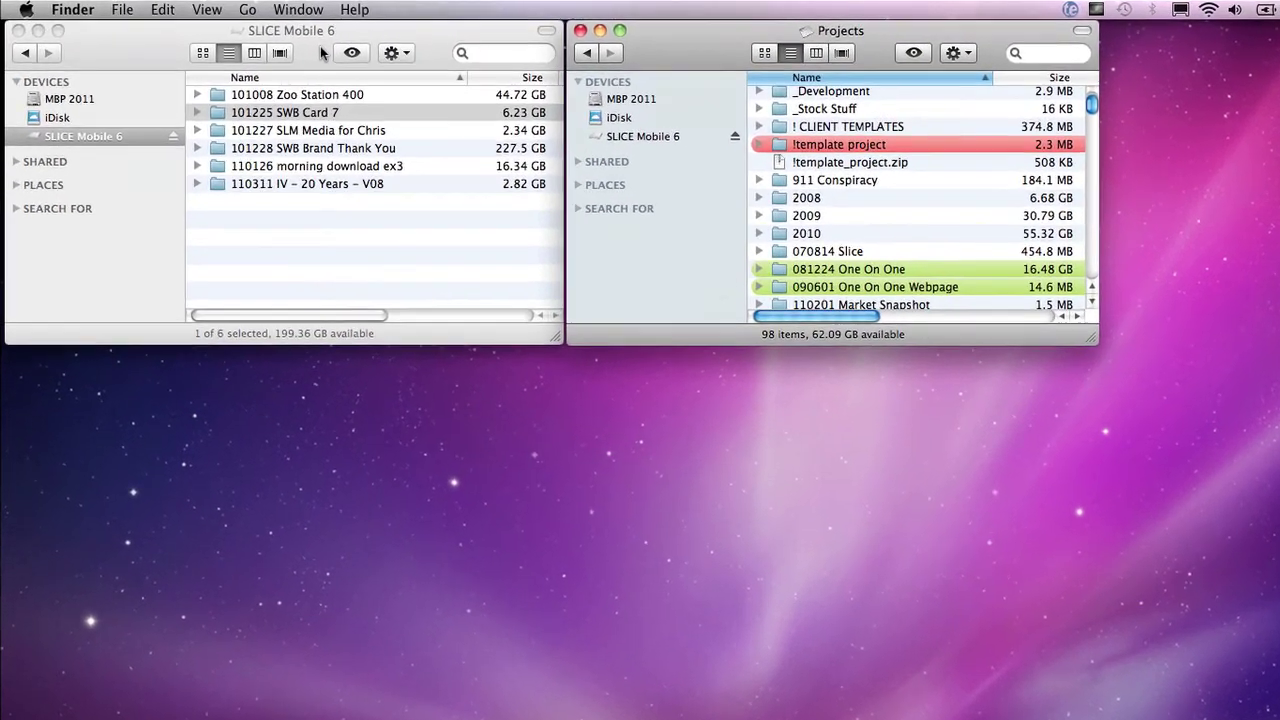
# - Examine the subfolder structure of the 101008 Zoo Station 400 and 101228 SWB Brand Thank You projects on SLICE Mobile 6
pyautogui.click(322, 52)
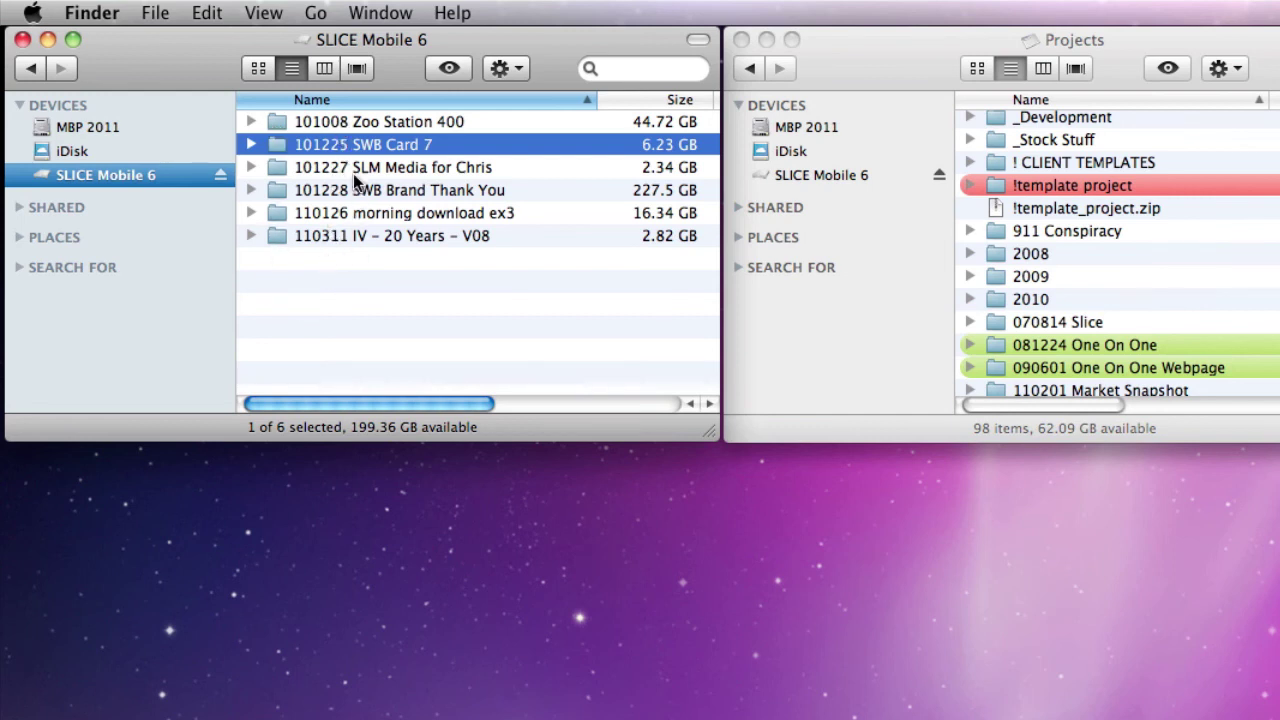
pyautogui.click(354, 312)
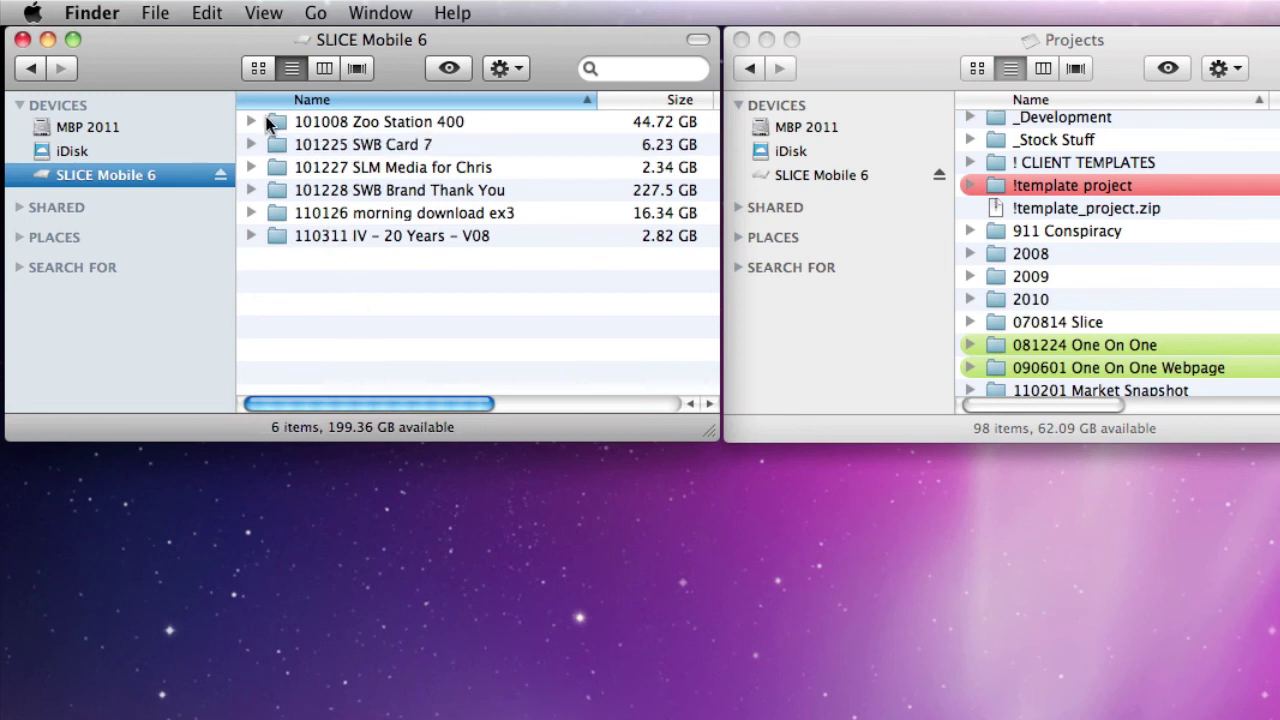
pyautogui.click(252, 121)
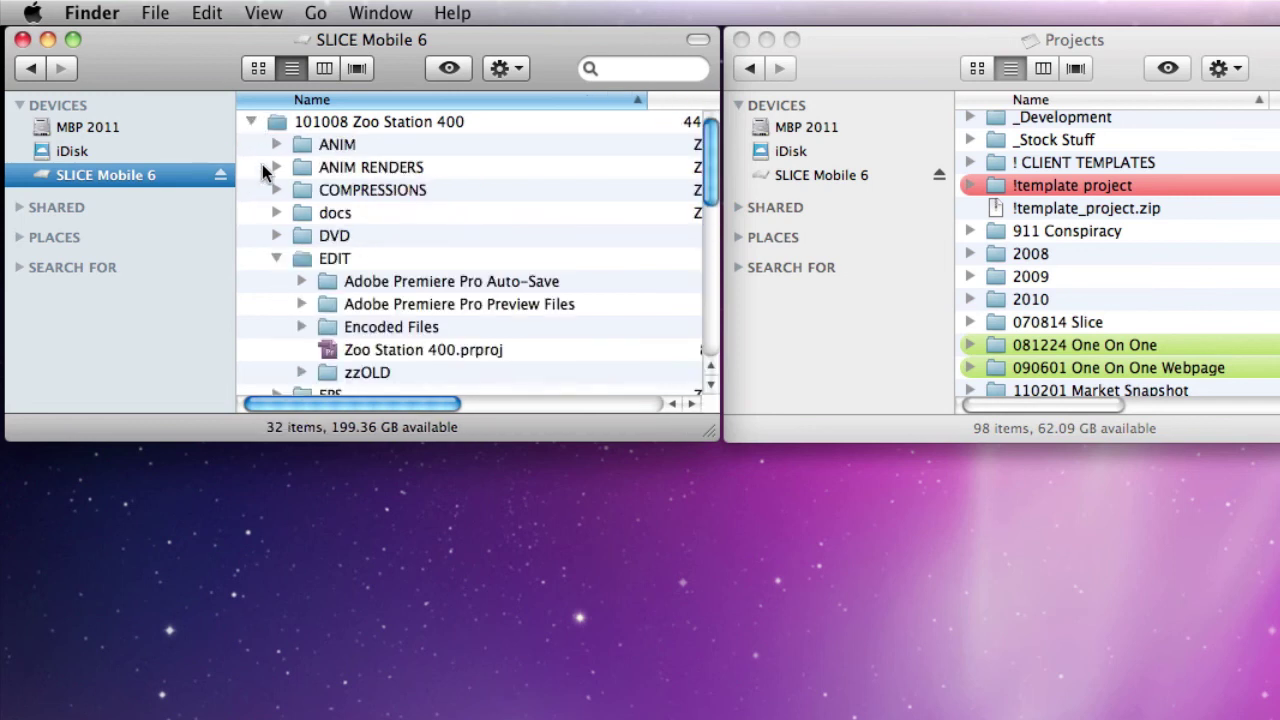
pyautogui.click(276, 258)
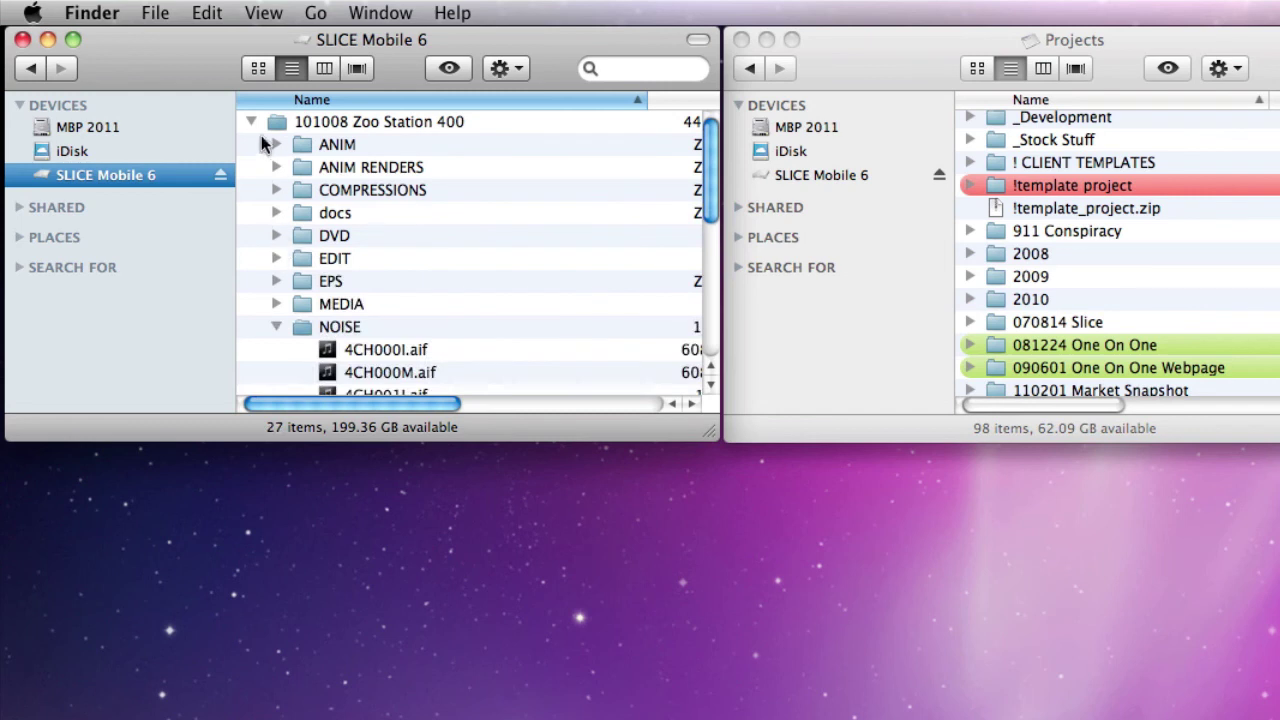
pyautogui.click(252, 121)
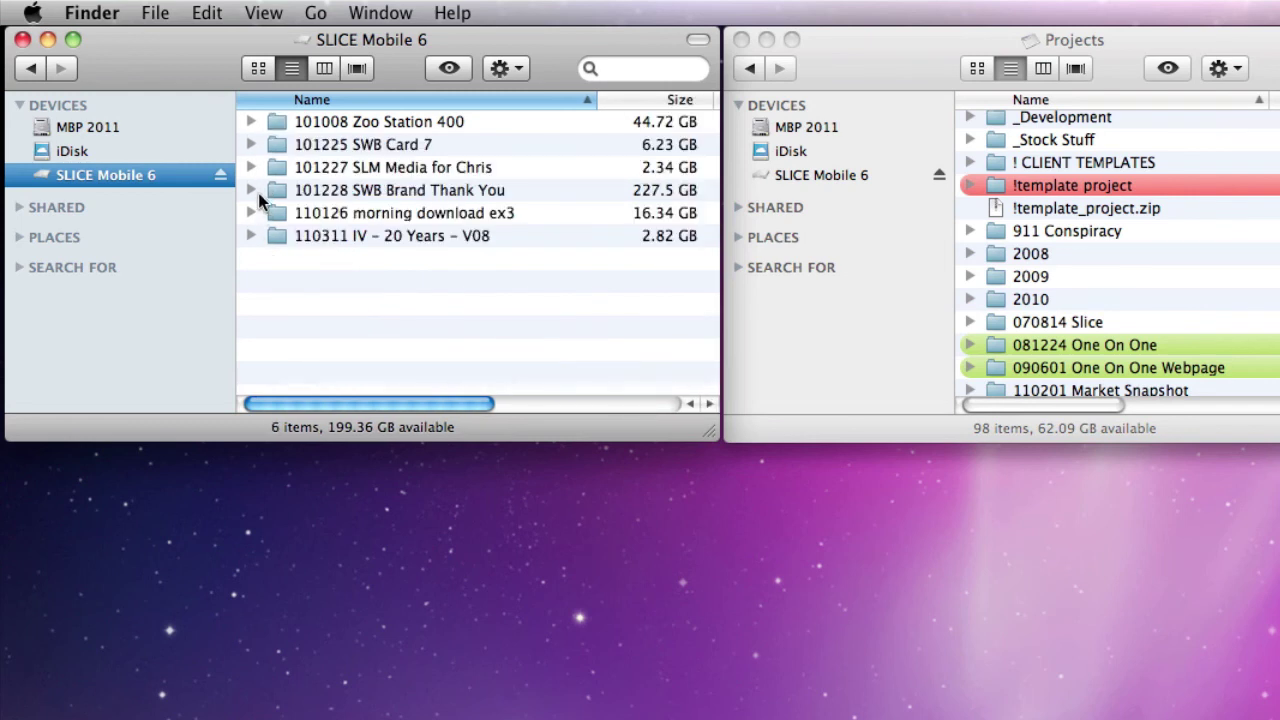
pyautogui.click(251, 190)
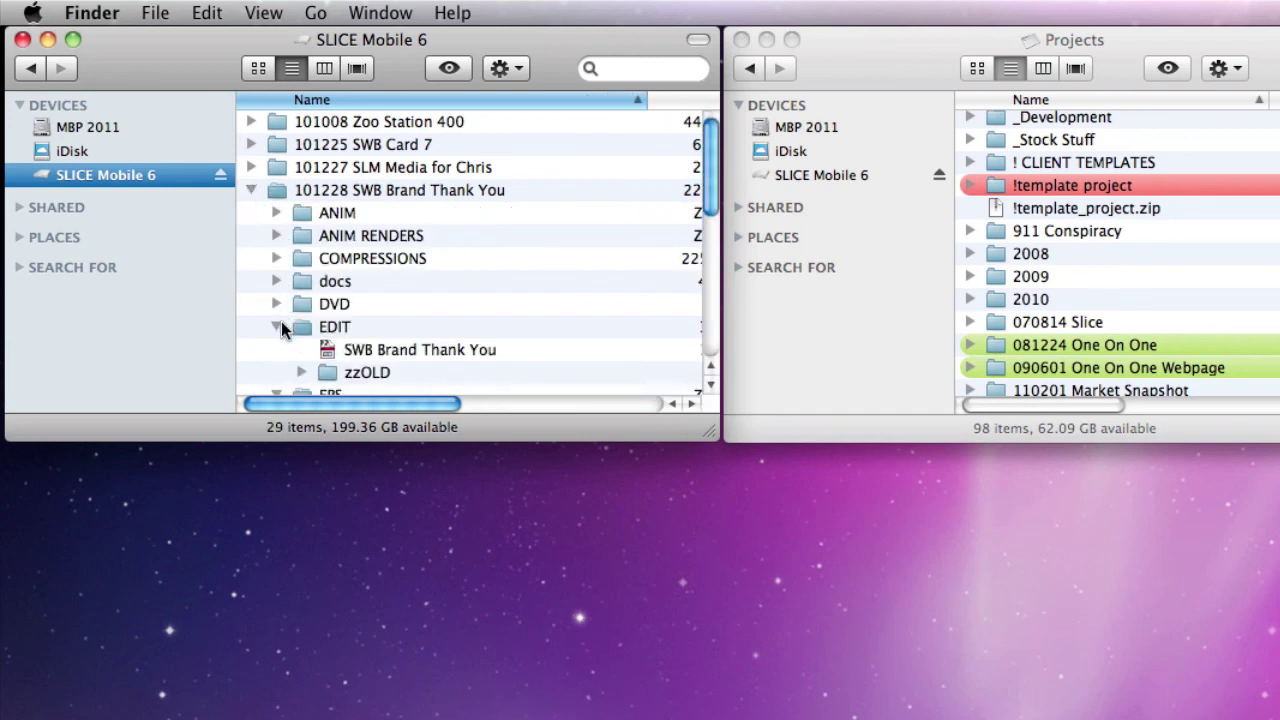
pyautogui.click(251, 190)
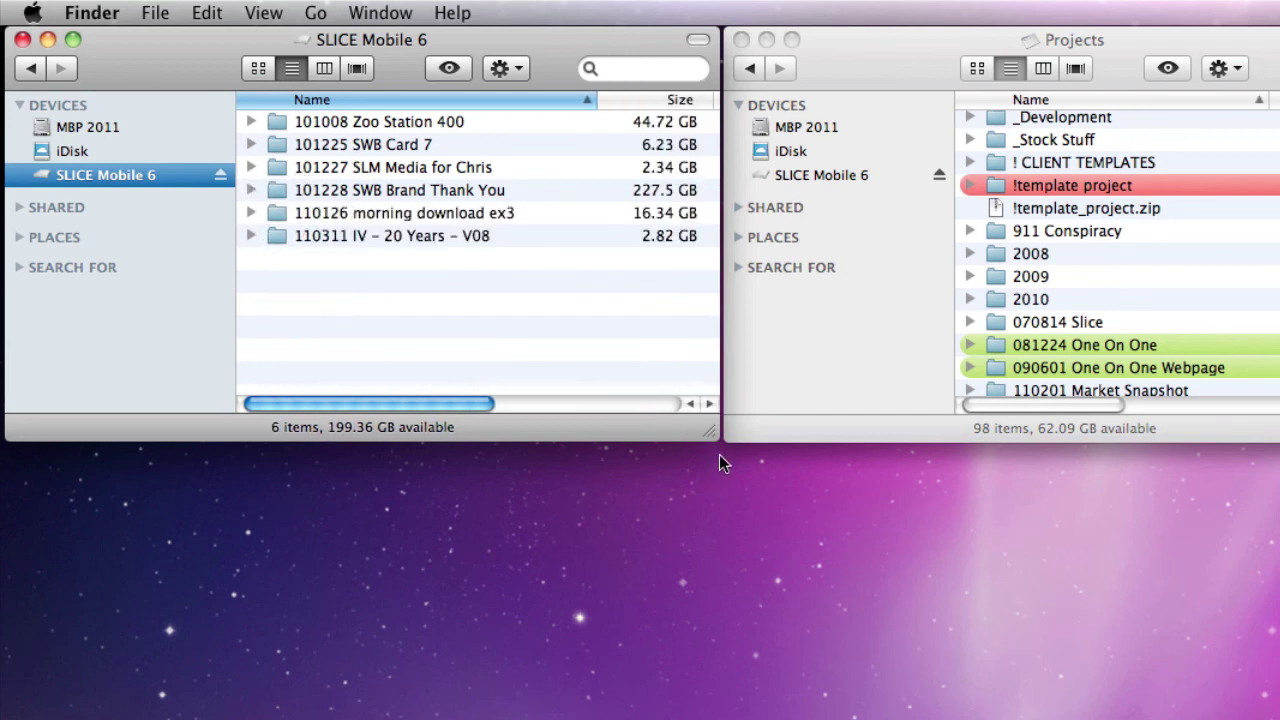
# - Open the !template project folder and lengthen both file windows to show more rows
pyautogui.moveTo(712, 431); pyautogui.dragTo(712, 672)
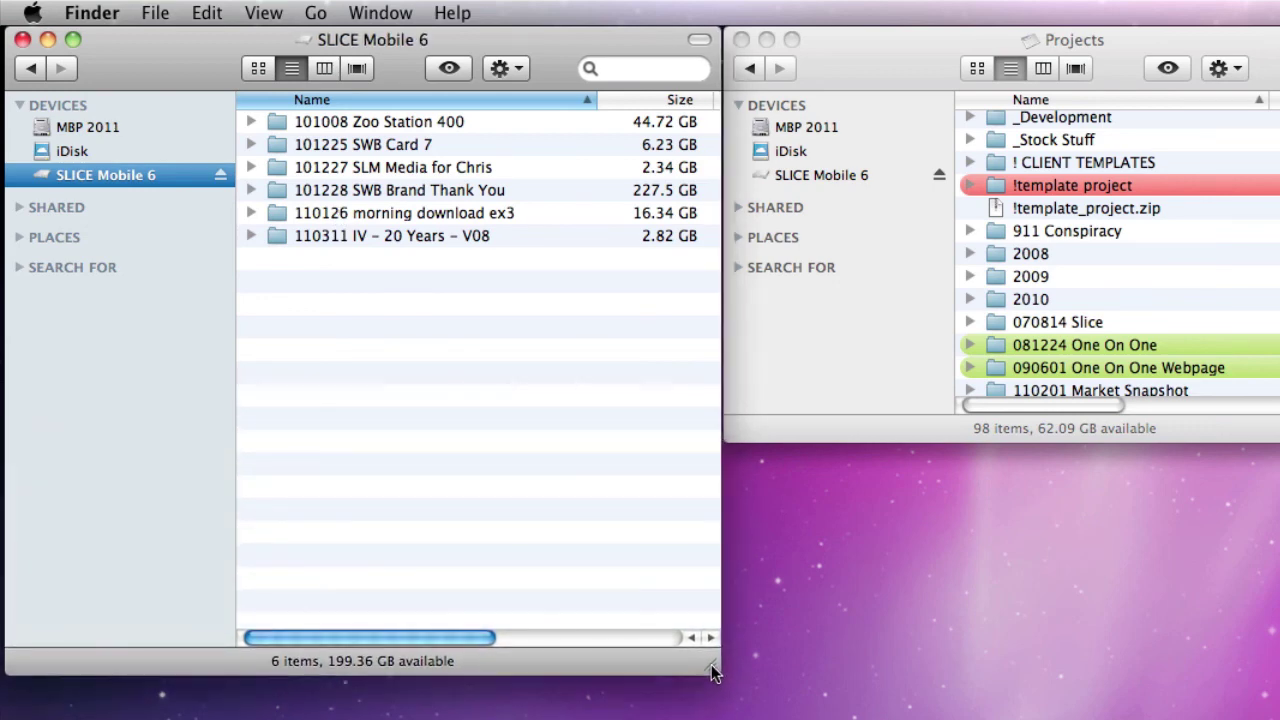
pyautogui.doubleClick(996, 189)
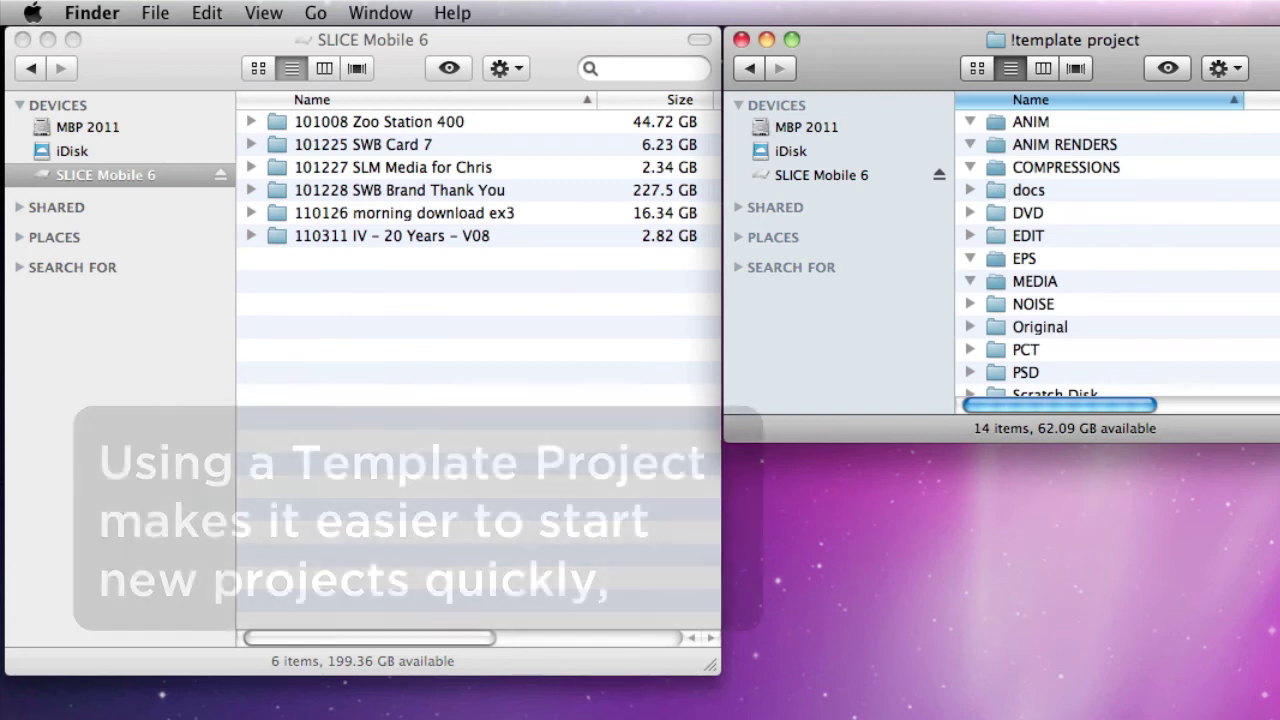
pyautogui.moveTo(1279, 432); pyautogui.dragTo(1279, 666)
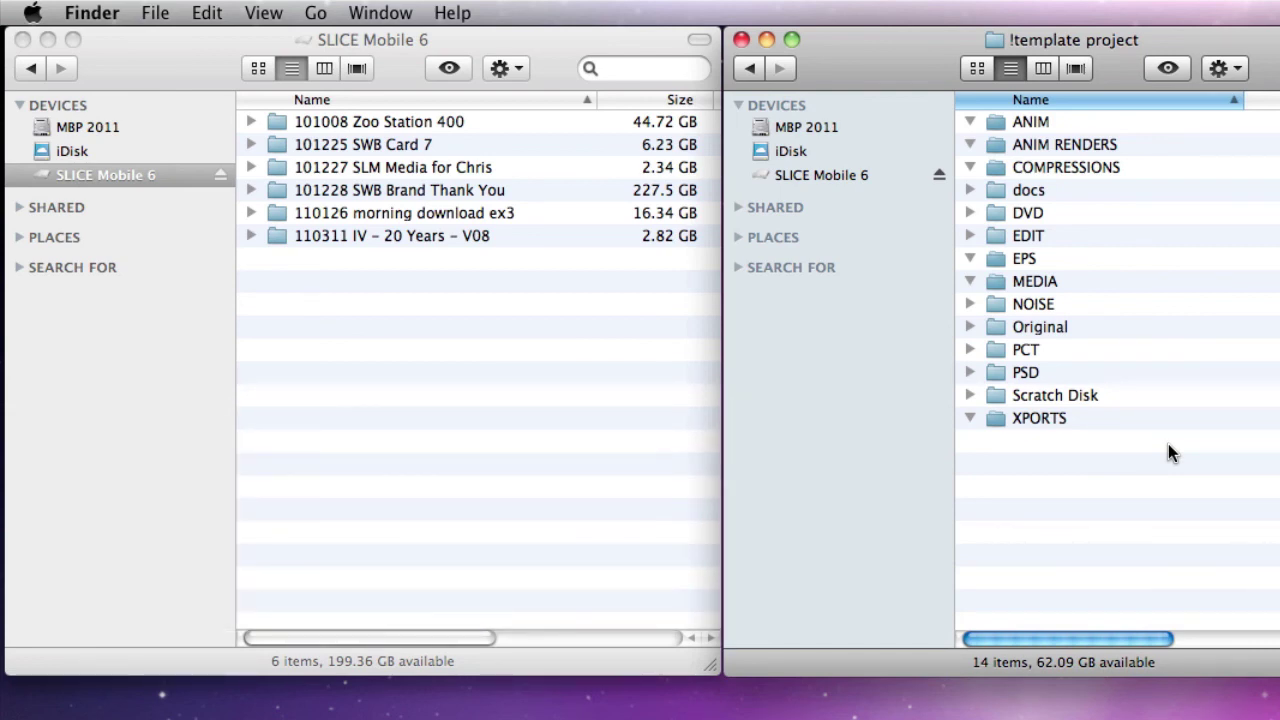
# - Create a new folder named 110331 Practice Project on the SLICE Mobile 6 drive
pyautogui.click(510, 336)
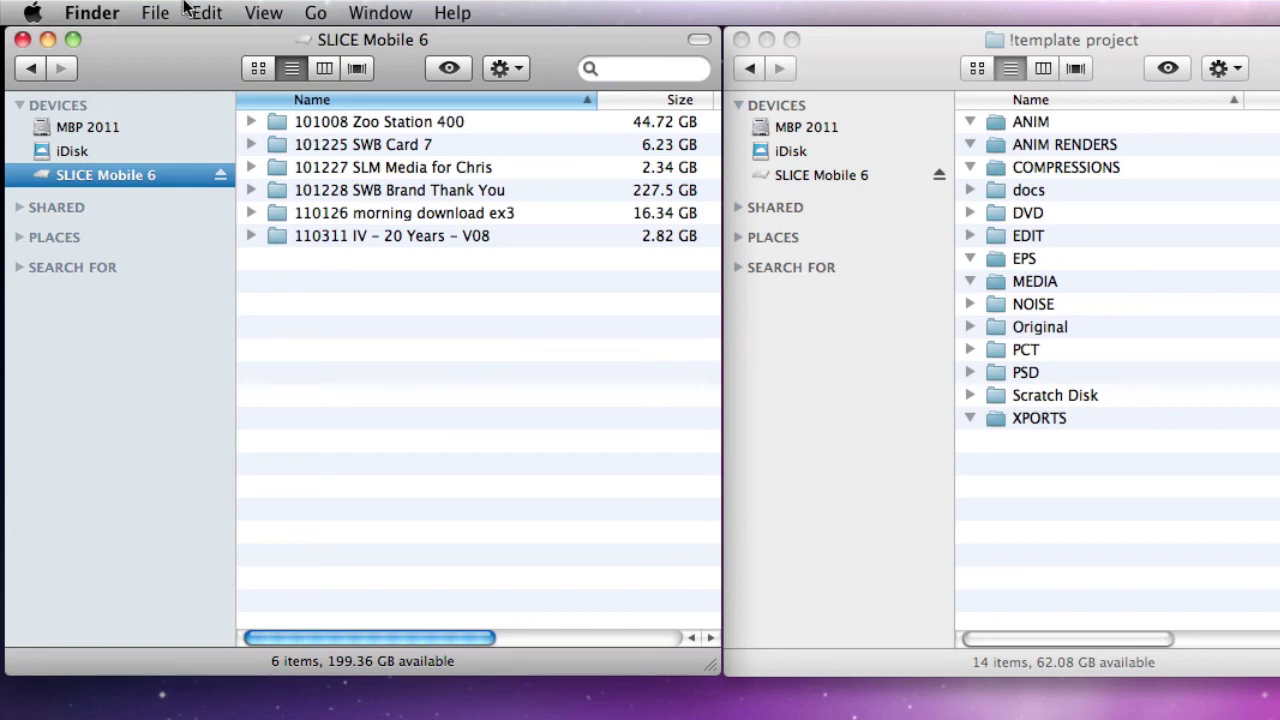
pyautogui.click(152, 12)
pyautogui.moveTo(207, 12)
pyautogui.moveTo(155, 12)
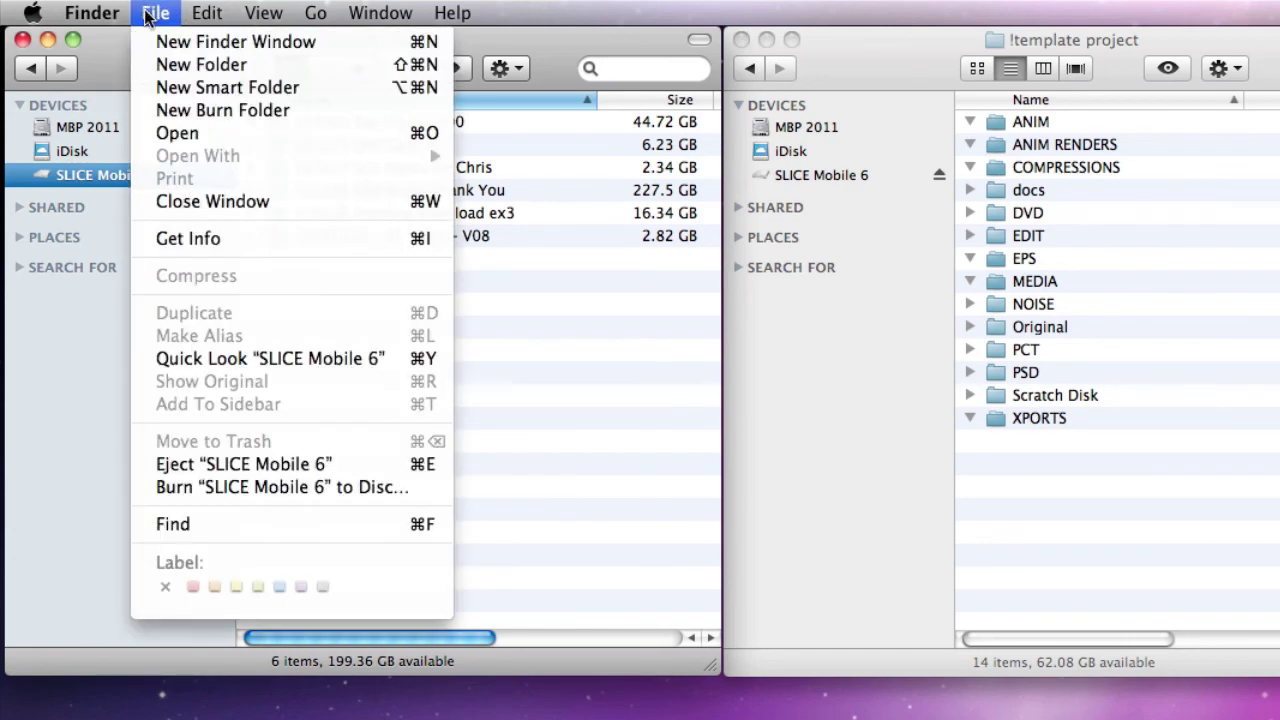
pyautogui.click(190, 63)
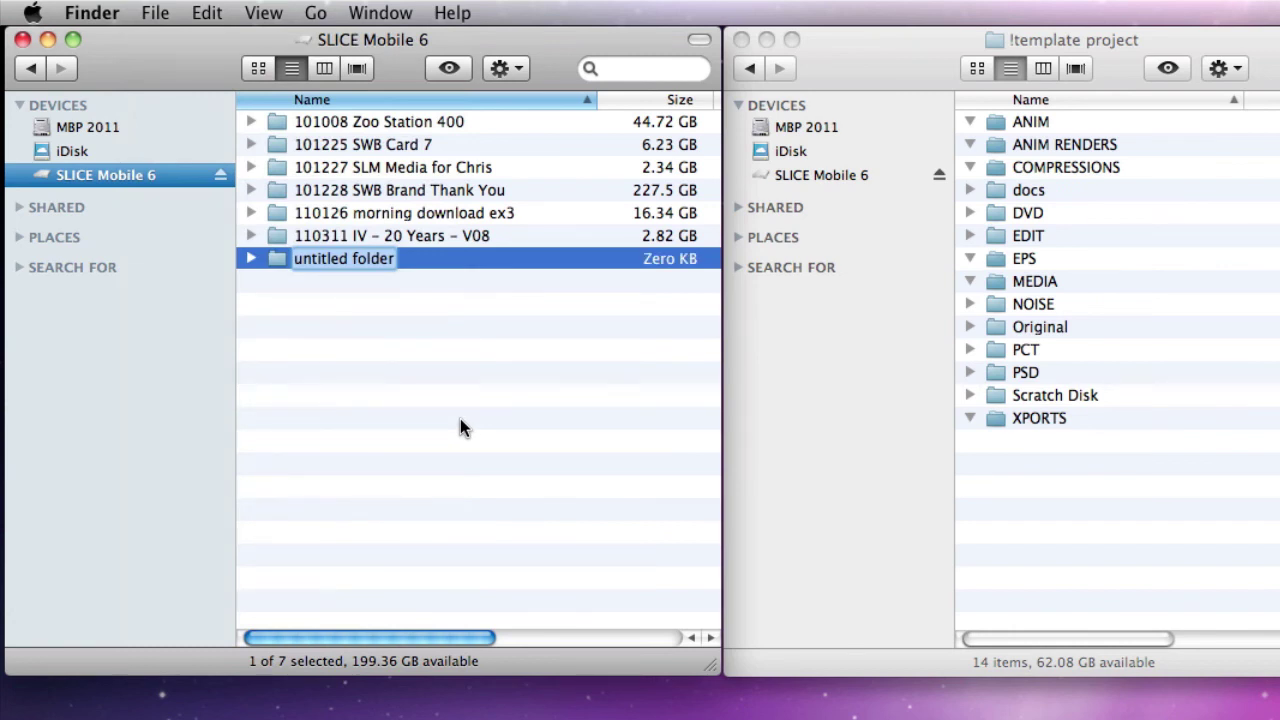
pyautogui.write('11')
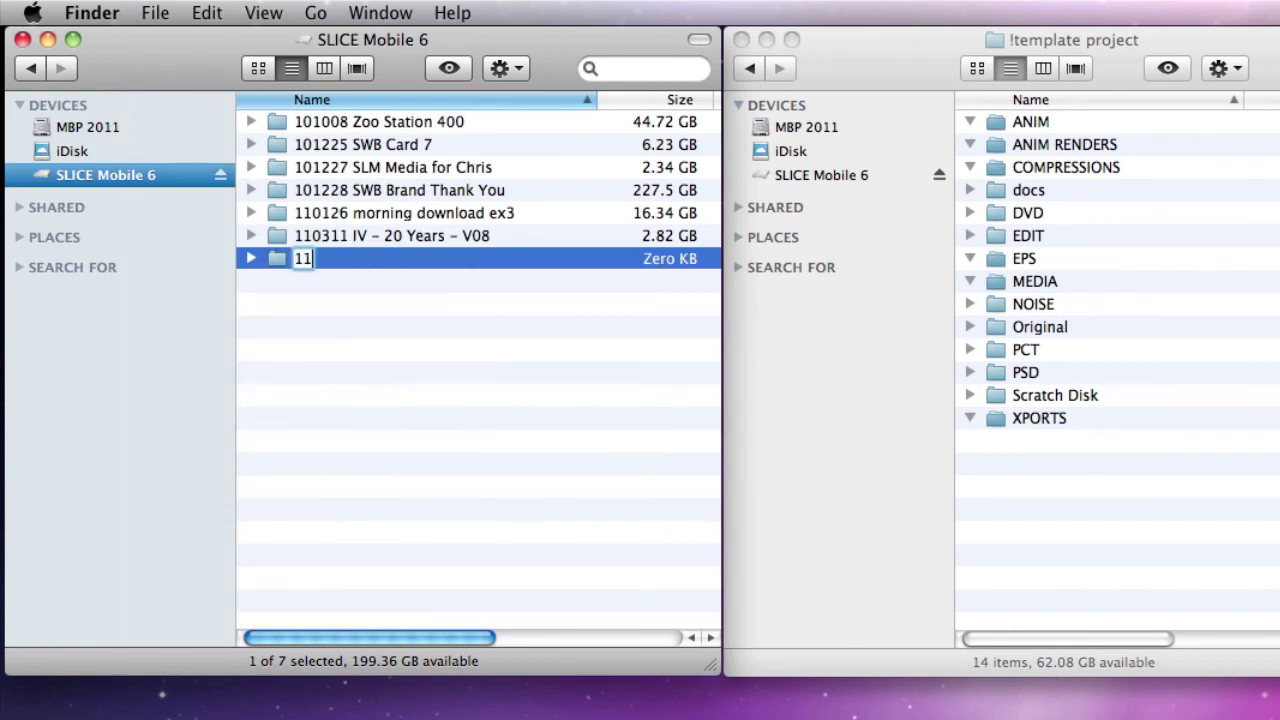
pyautogui.write('0331')
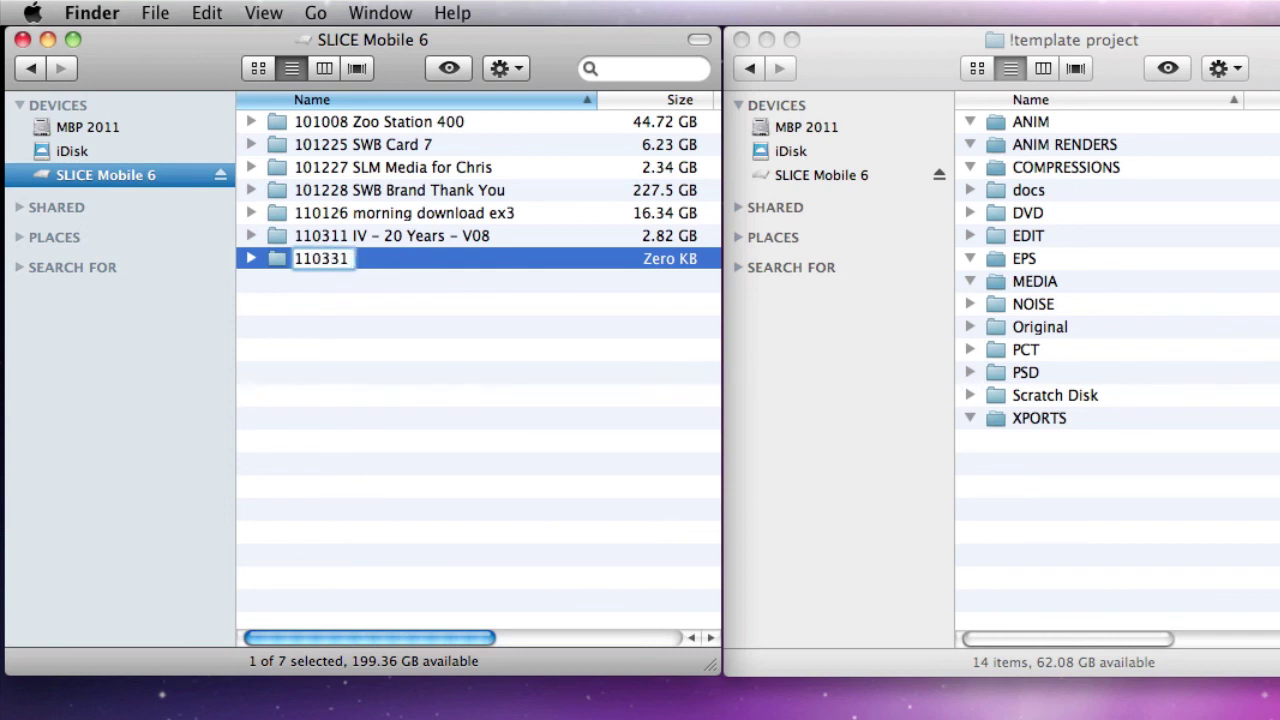
pyautogui.write(' Practice Project')
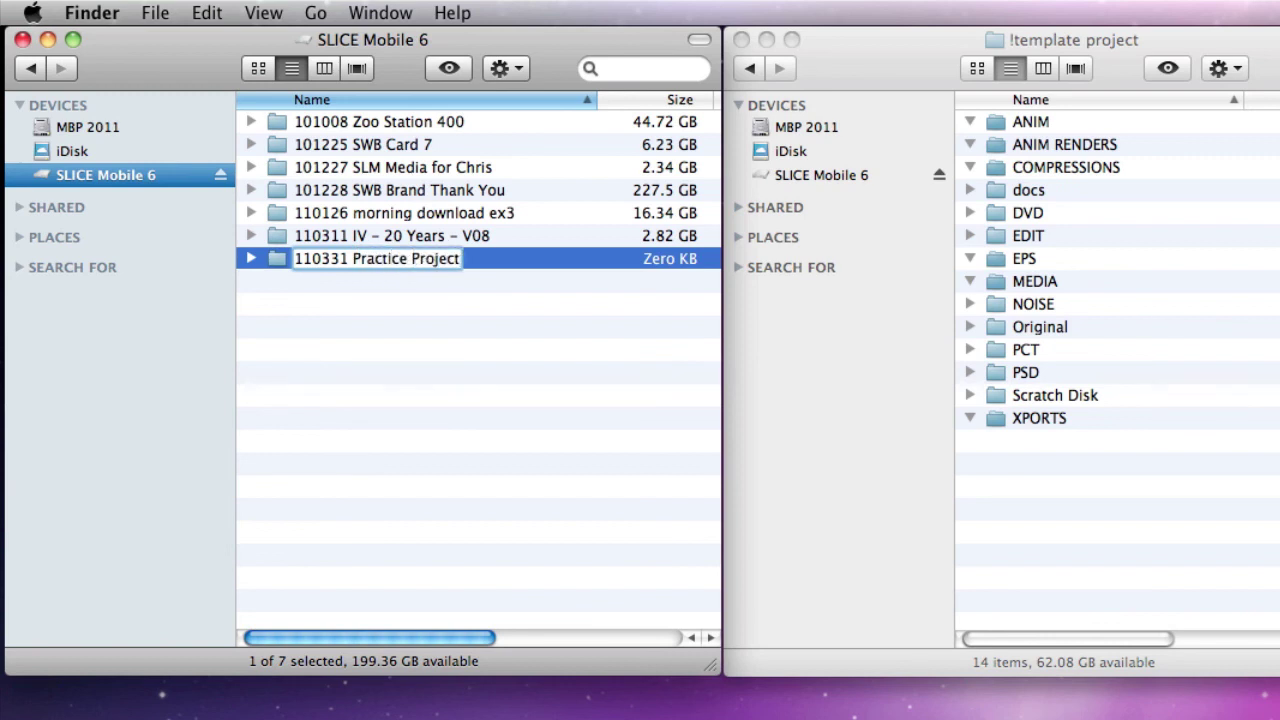
pyautogui.press('Return')
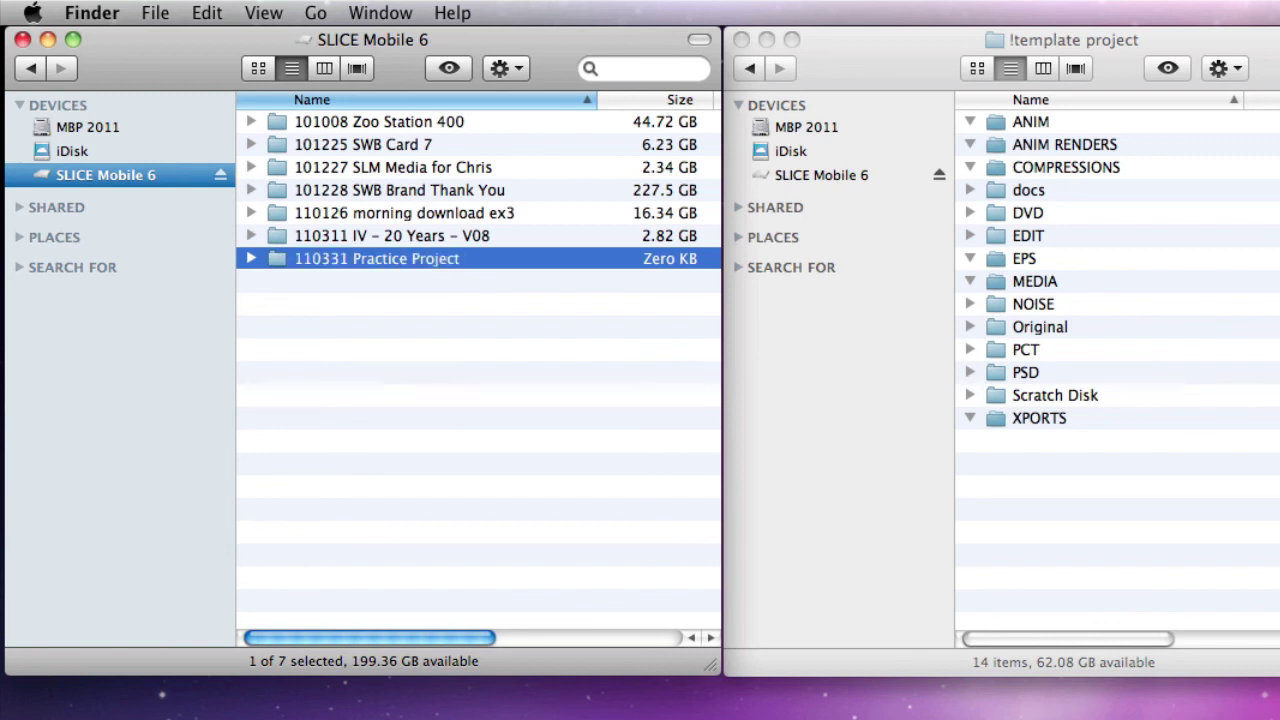
# - Copy all folders from !template project into the 110331 Practice Project folder, and minimize the template window
pyautogui.press('super+Down')
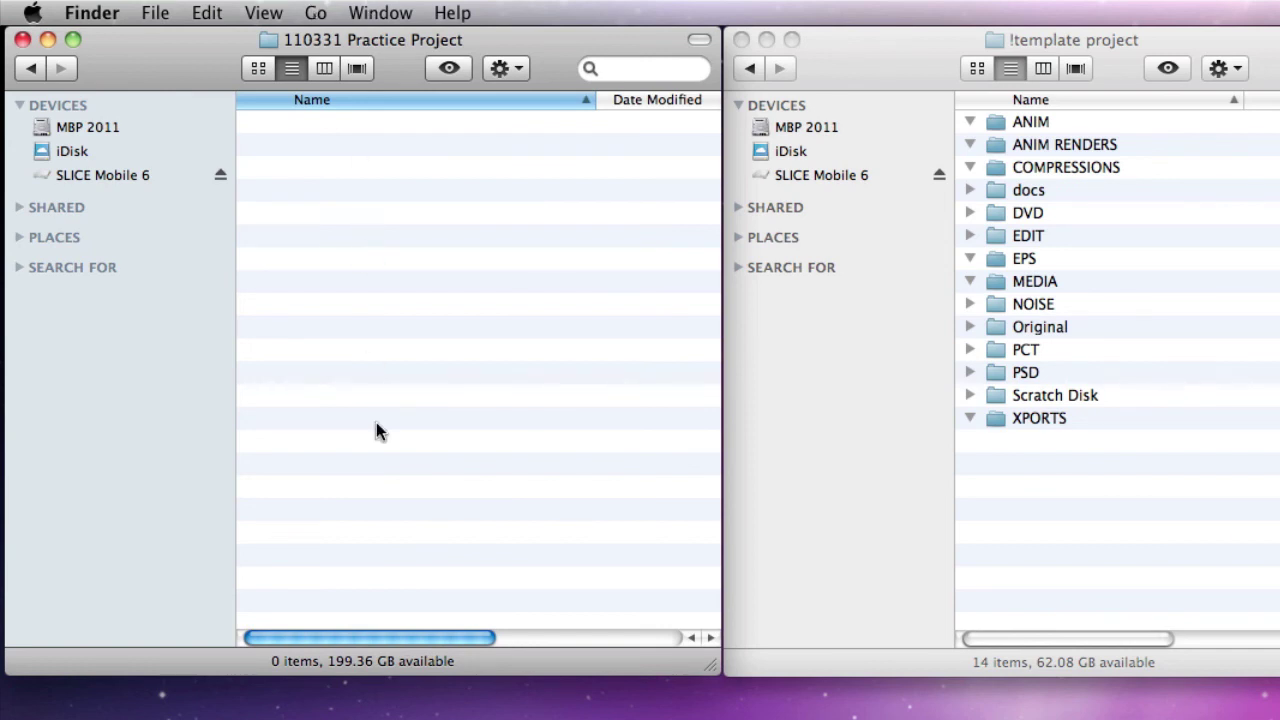
pyautogui.click(965, 472)
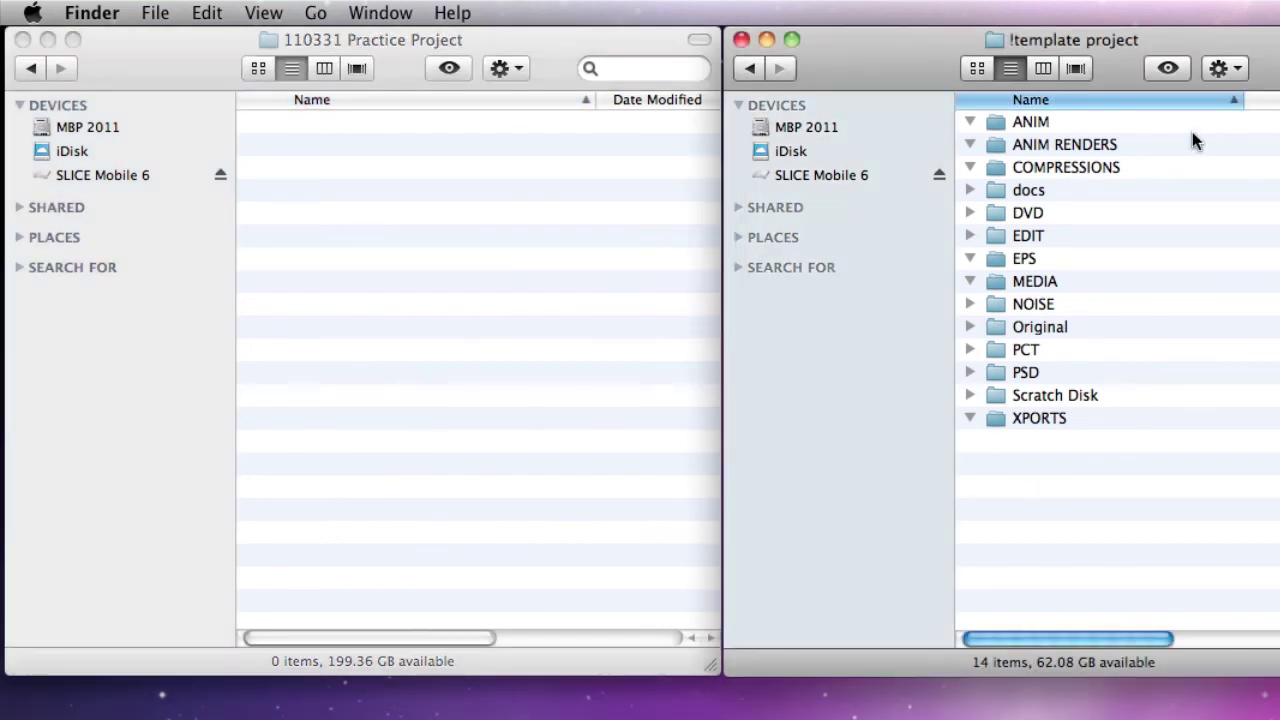
pyautogui.press('super+a')
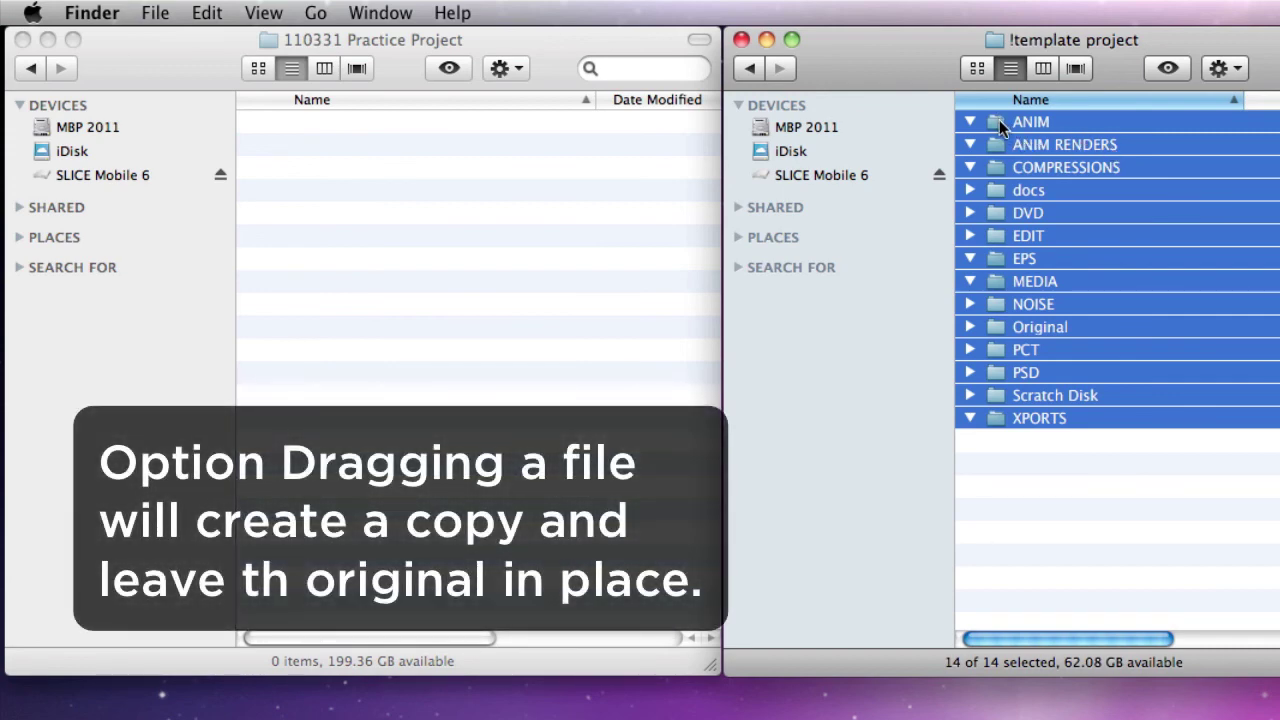
pyautogui.moveTo(1000, 124); pyautogui.dragTo(533, 182)
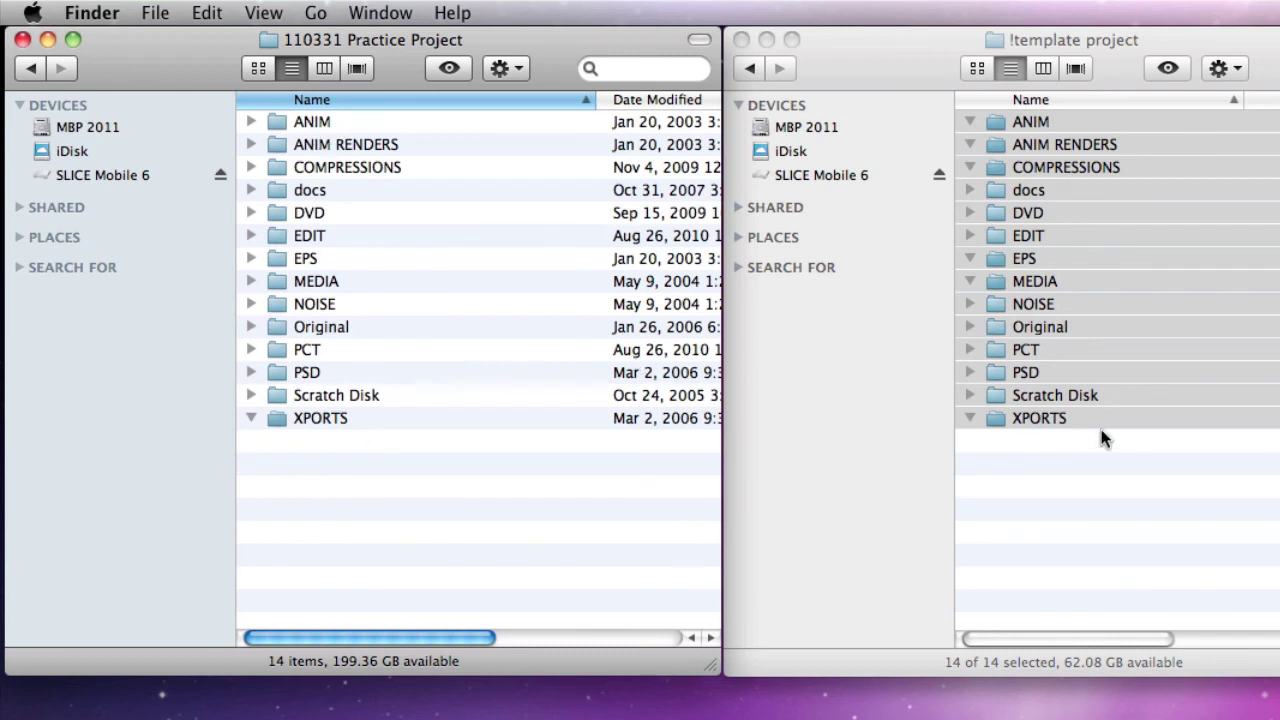
pyautogui.click(1072, 497)
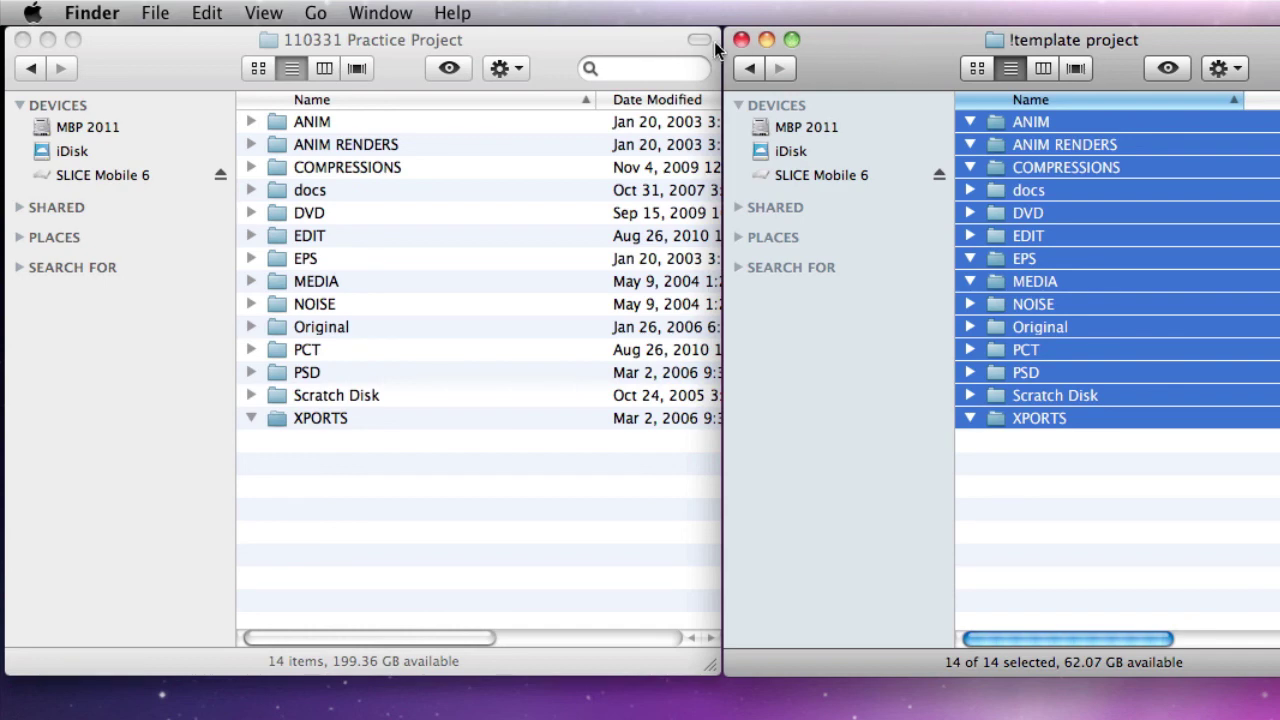
pyautogui.click(767, 40)
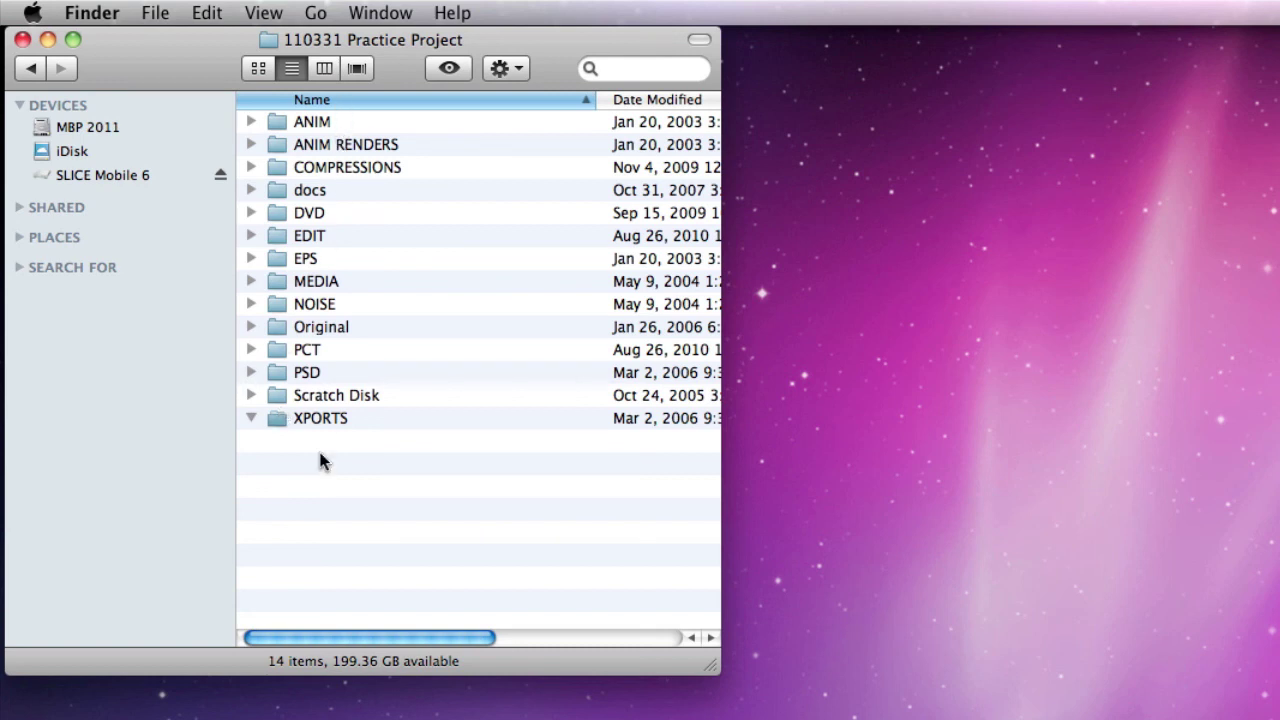
# - Examine the contents of the EDIT folder and point out the EDIT and Scratch Disk folders in the new project
pyautogui.click(250, 235)
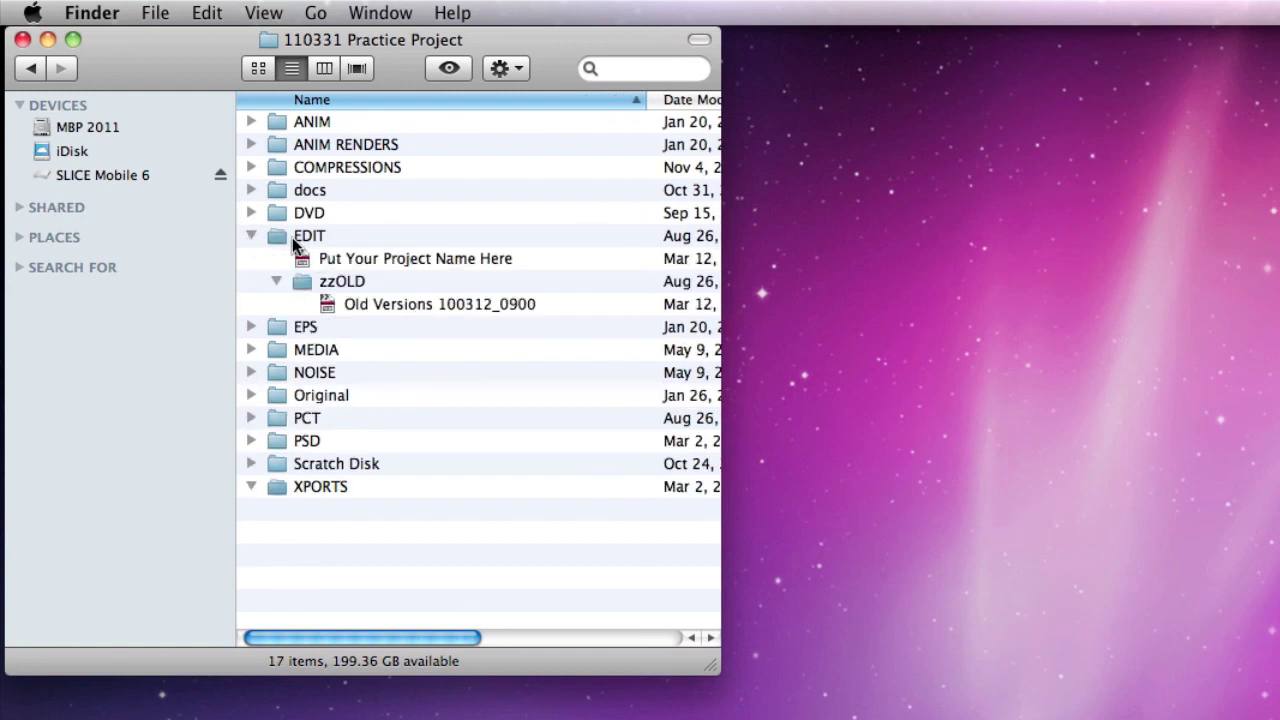
pyautogui.click(252, 237)
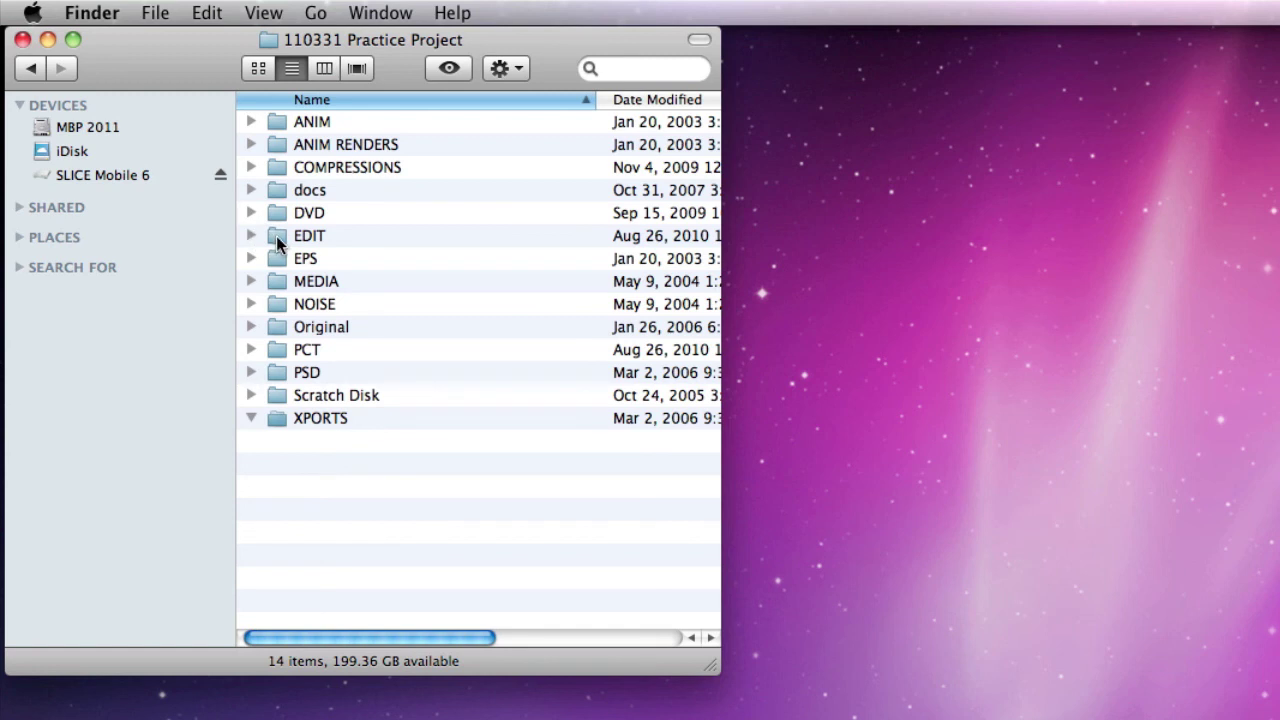
pyautogui.click(276, 240)
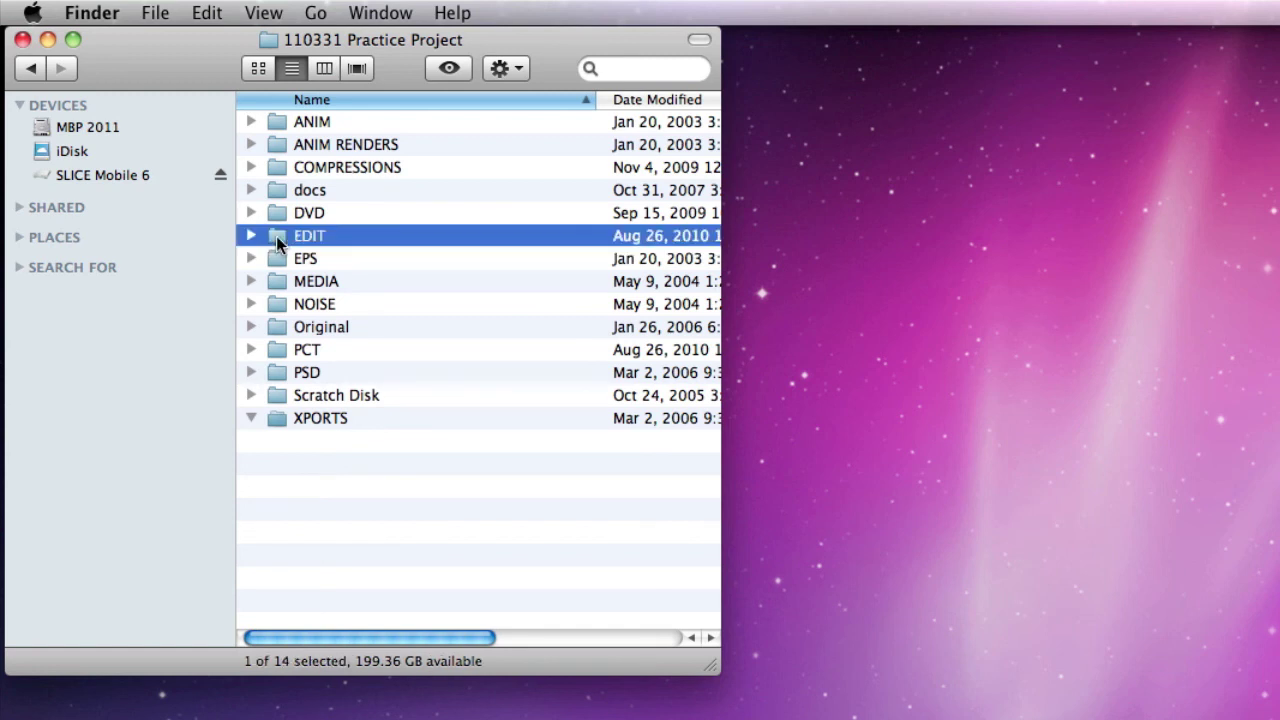
pyautogui.click(278, 400)
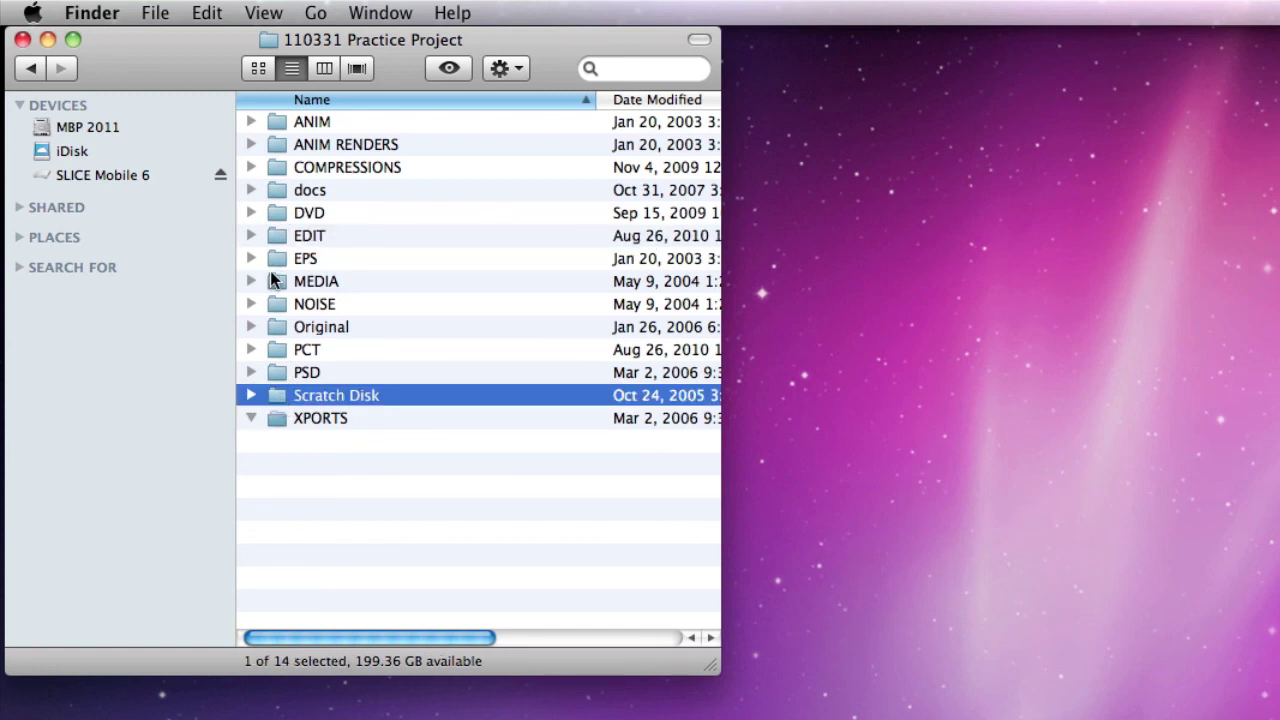
pyautogui.click(269, 238)
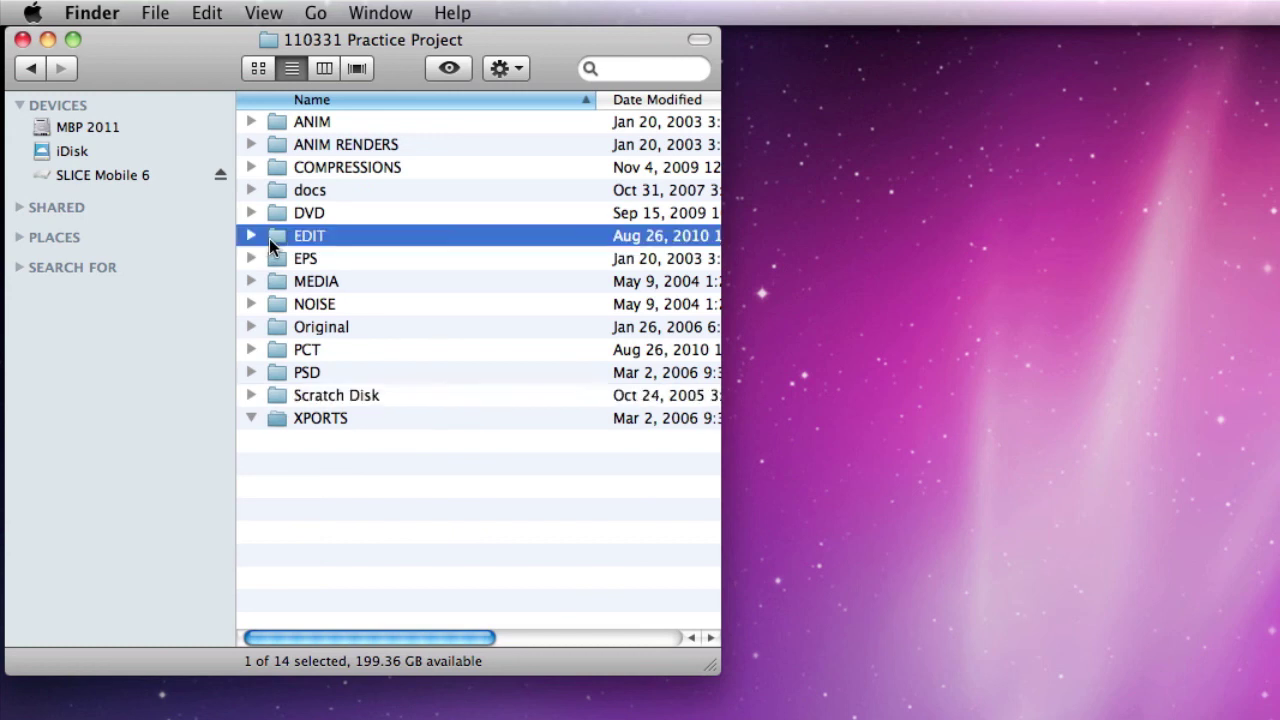
pyautogui.click(279, 397)
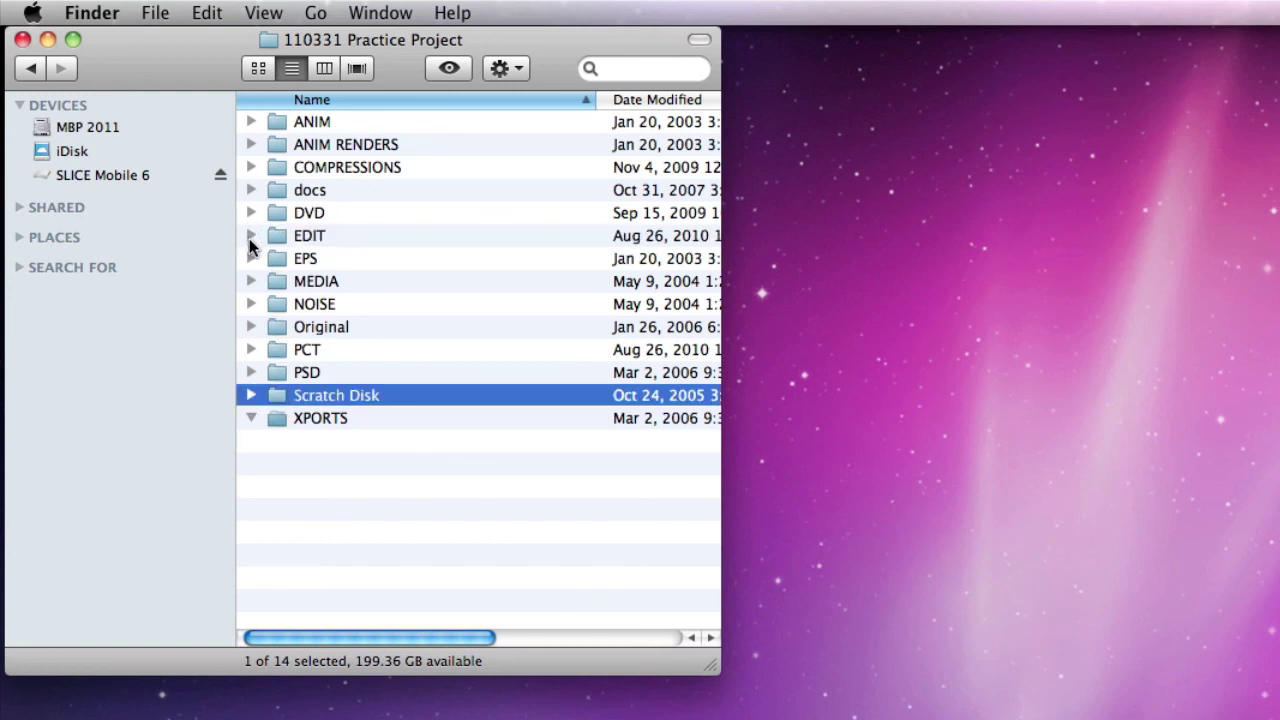
# - Rename the placeholder project file in the EDIT folder as Practice Project, and expand the zzOLD folder
pyautogui.click(250, 238)
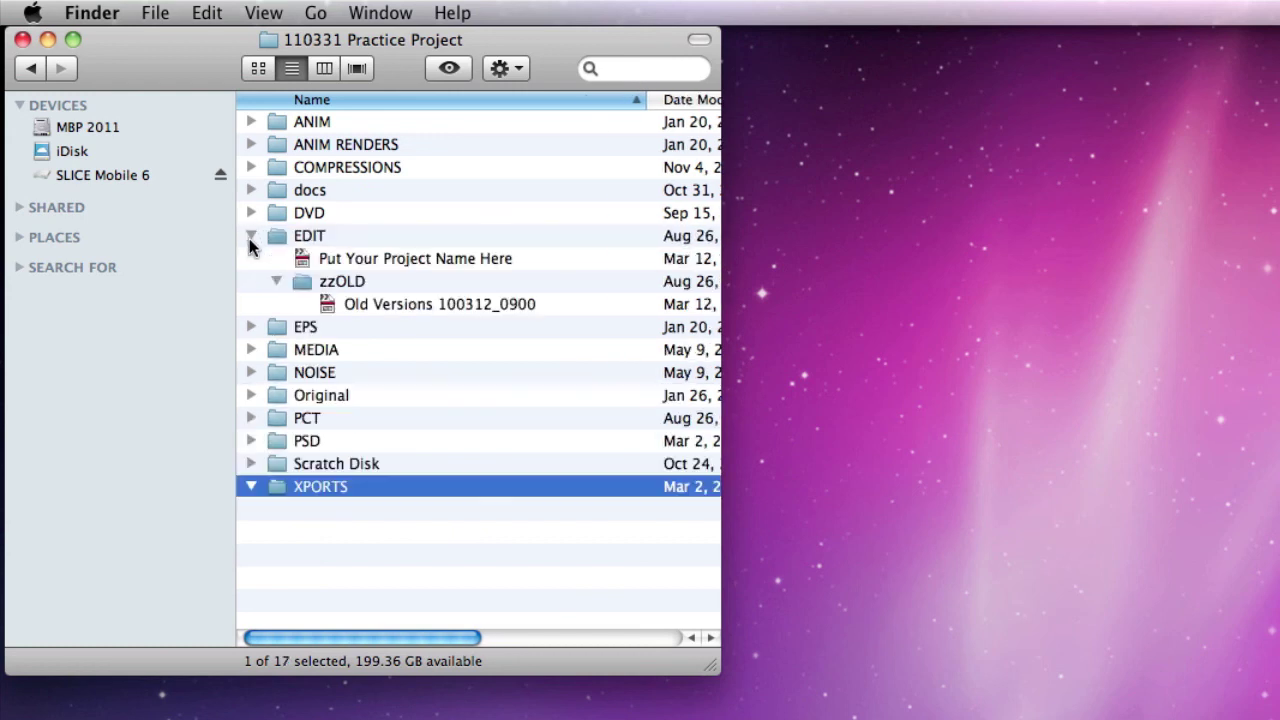
pyautogui.click(346, 257)
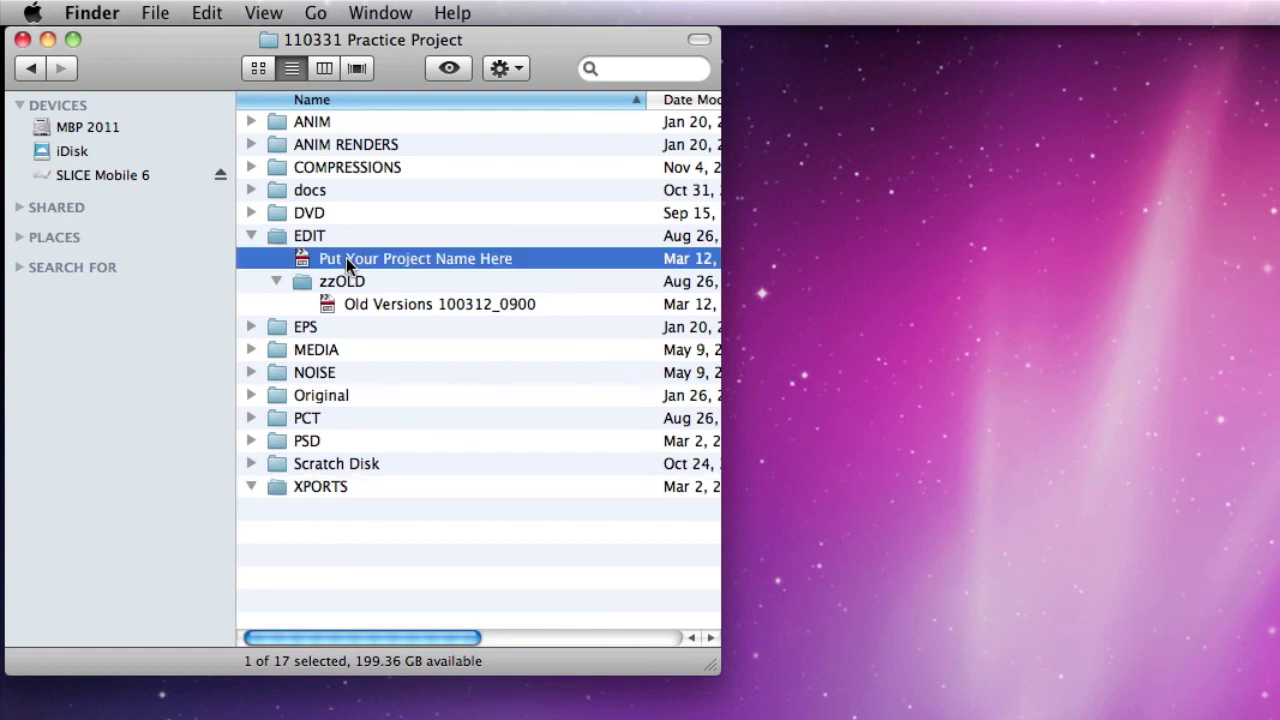
pyautogui.click(346, 257)
pyautogui.write('Pra')
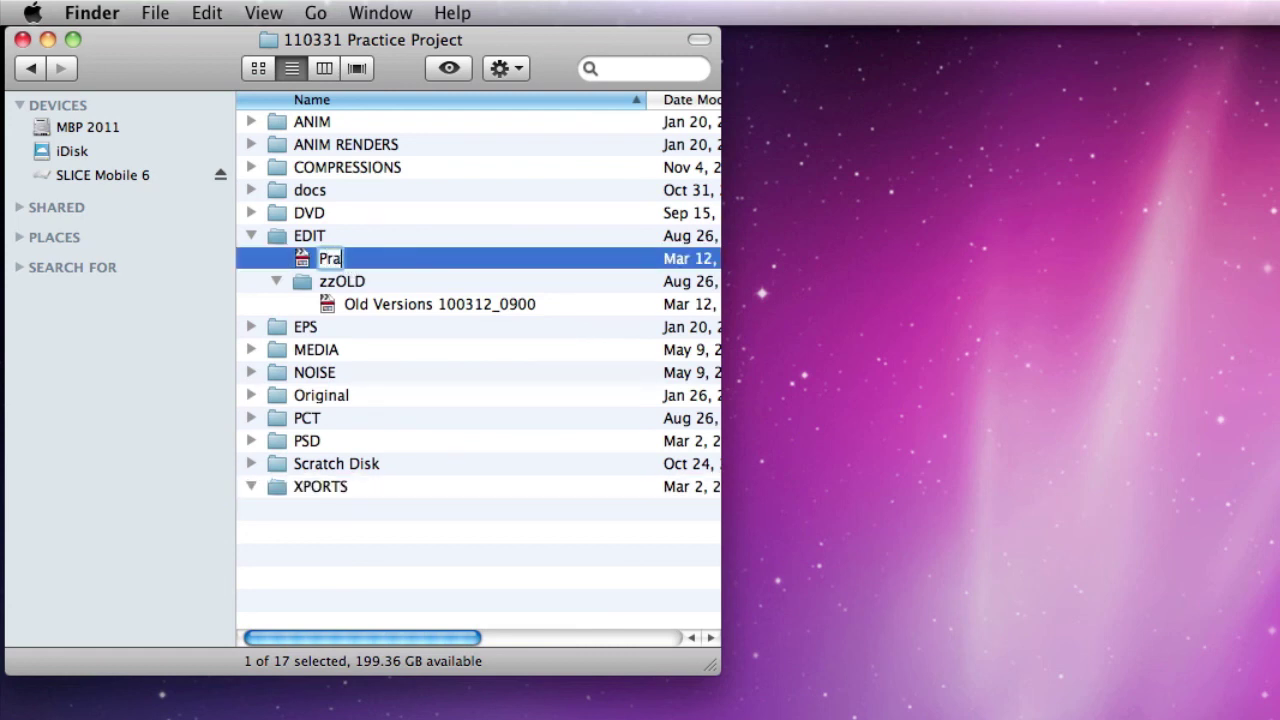
pyautogui.write('ctice Project')
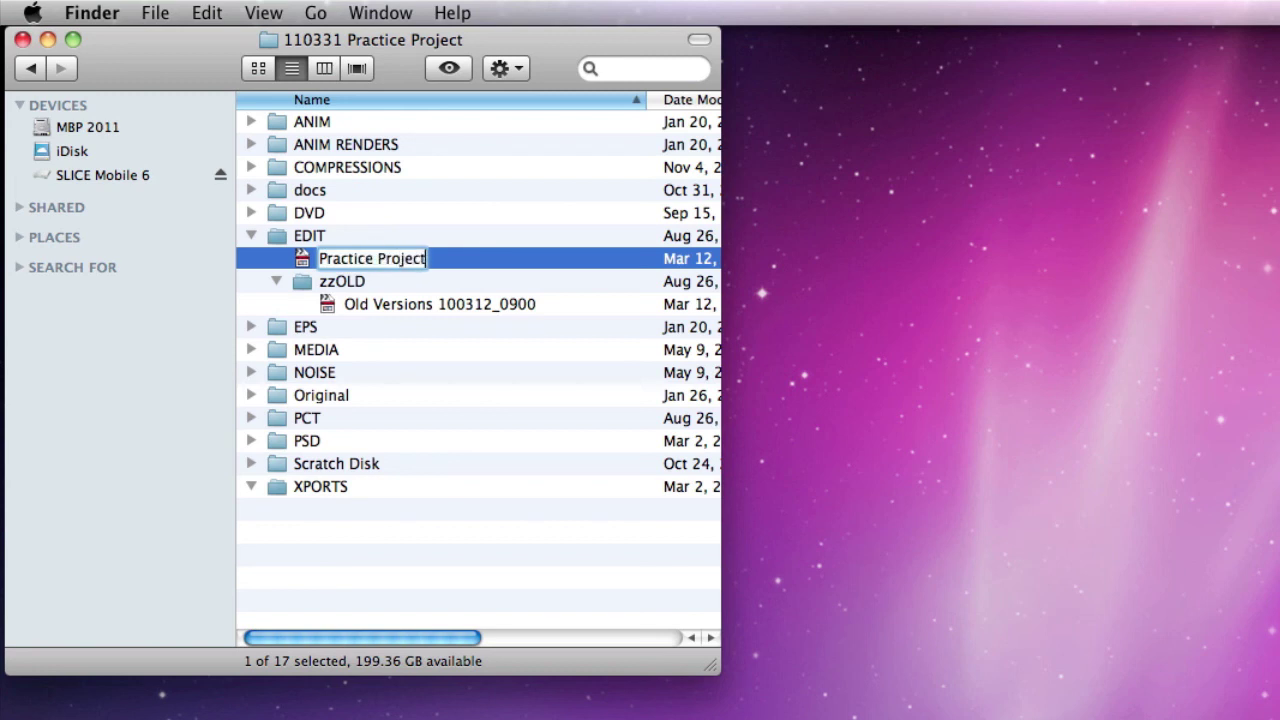
pyautogui.press('Return')
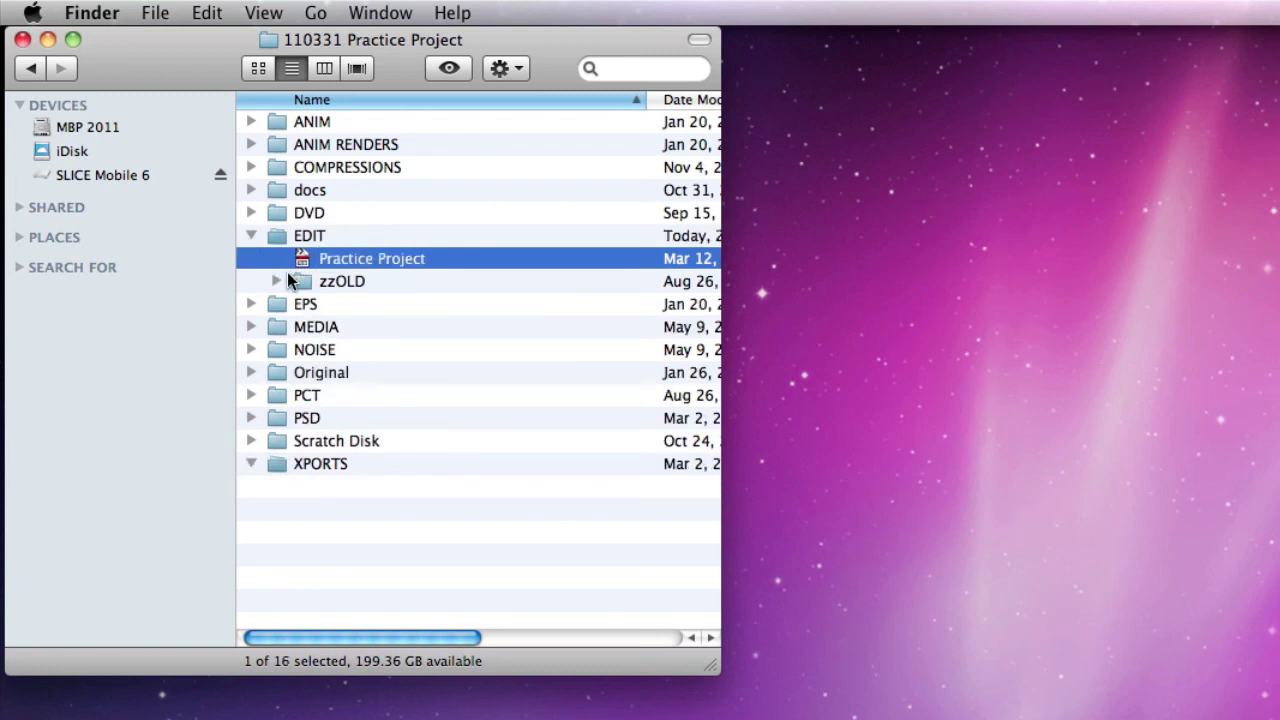
pyautogui.click(276, 281)
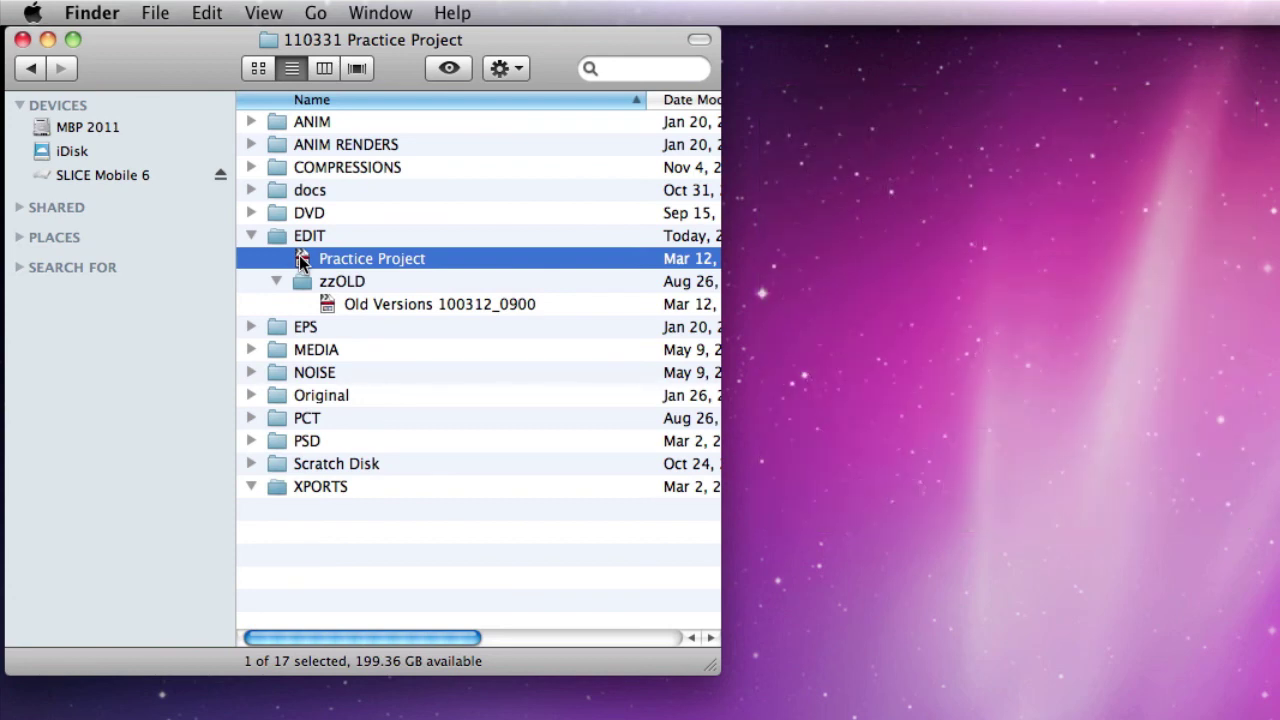
# - Open the Practice Project file in Final Cut Pro and look over its bins from 00 EFX to 06 Noise
pyautogui.doubleClick(302, 260)
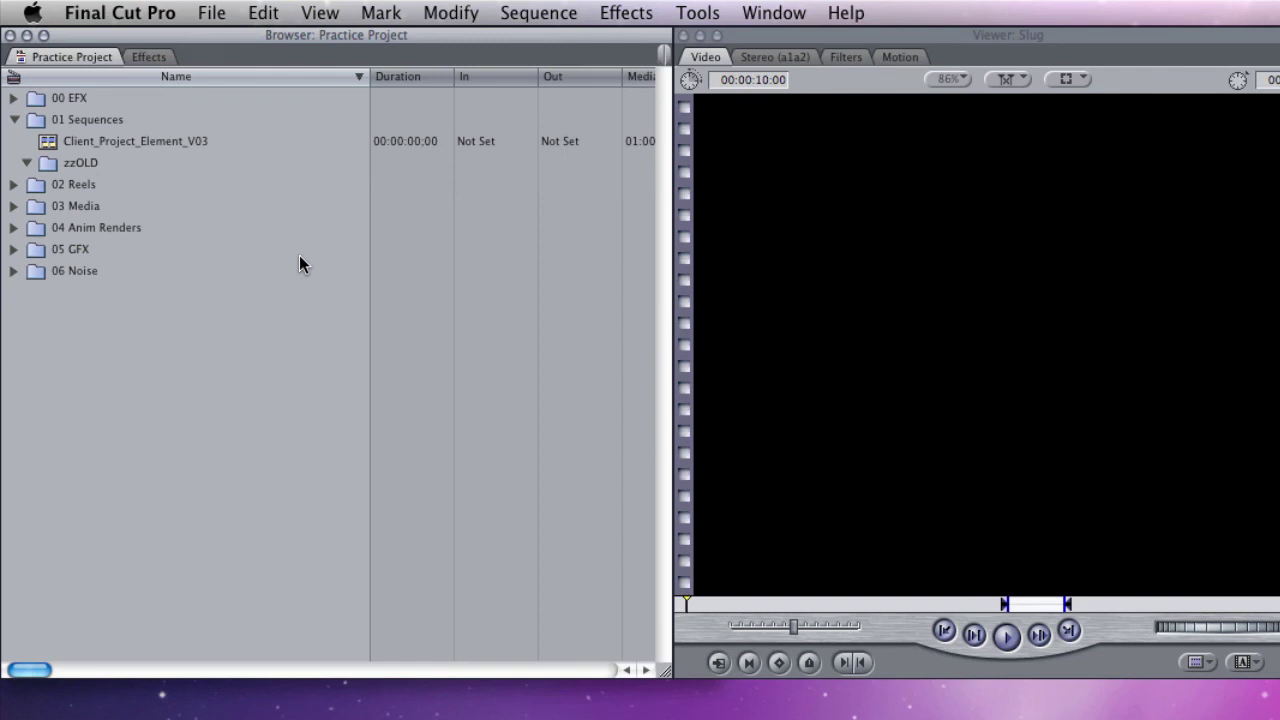
pyautogui.click(40, 118)
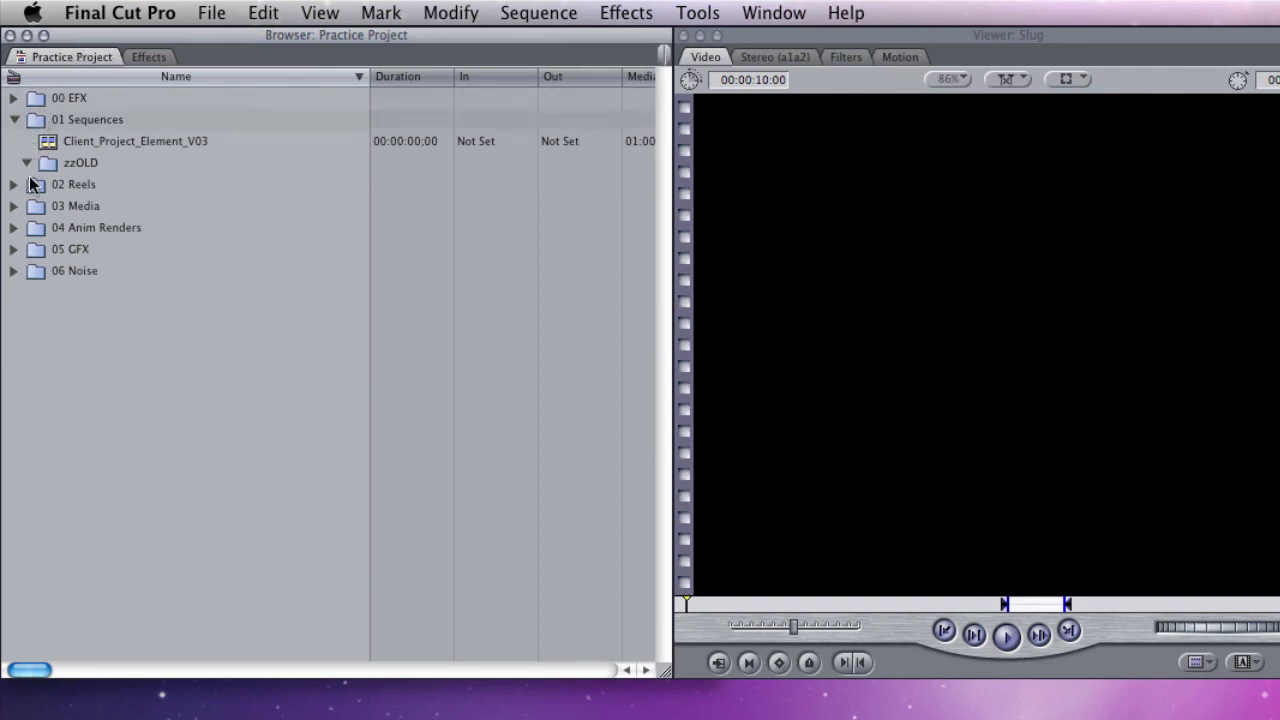
pyautogui.click(30, 272)
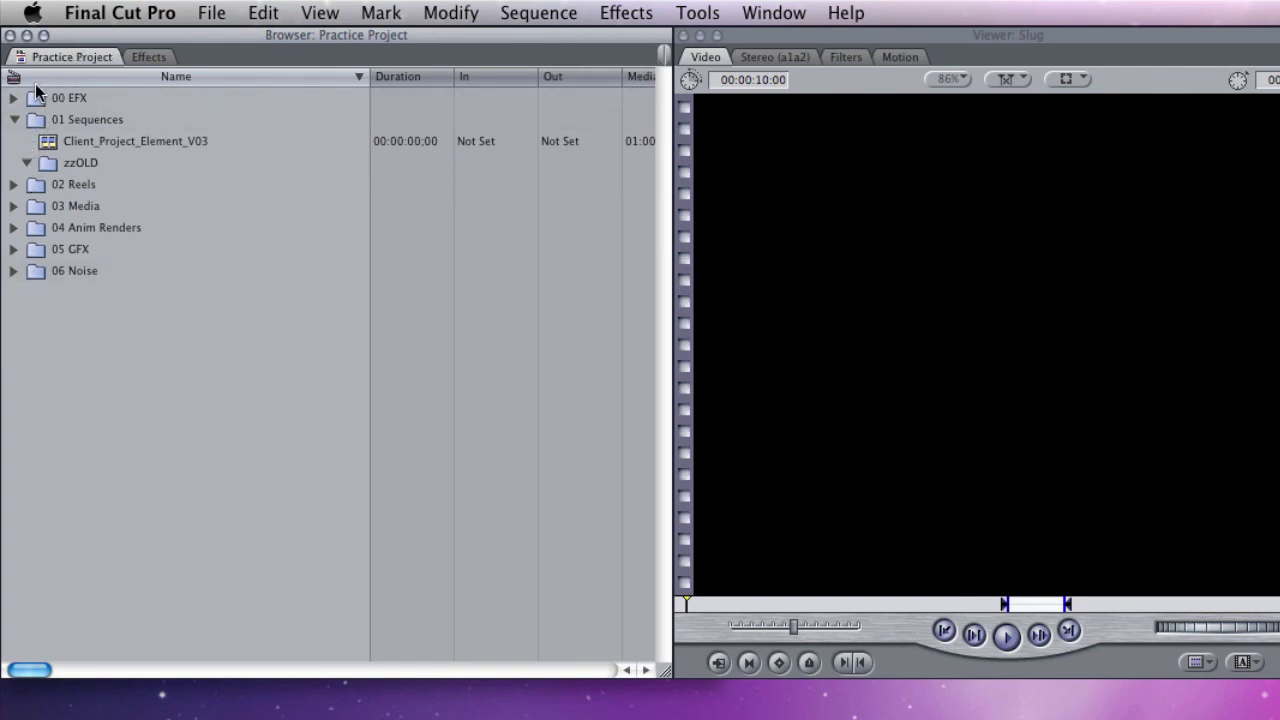
pyautogui.click(36, 118)
pyautogui.click(23, 275)
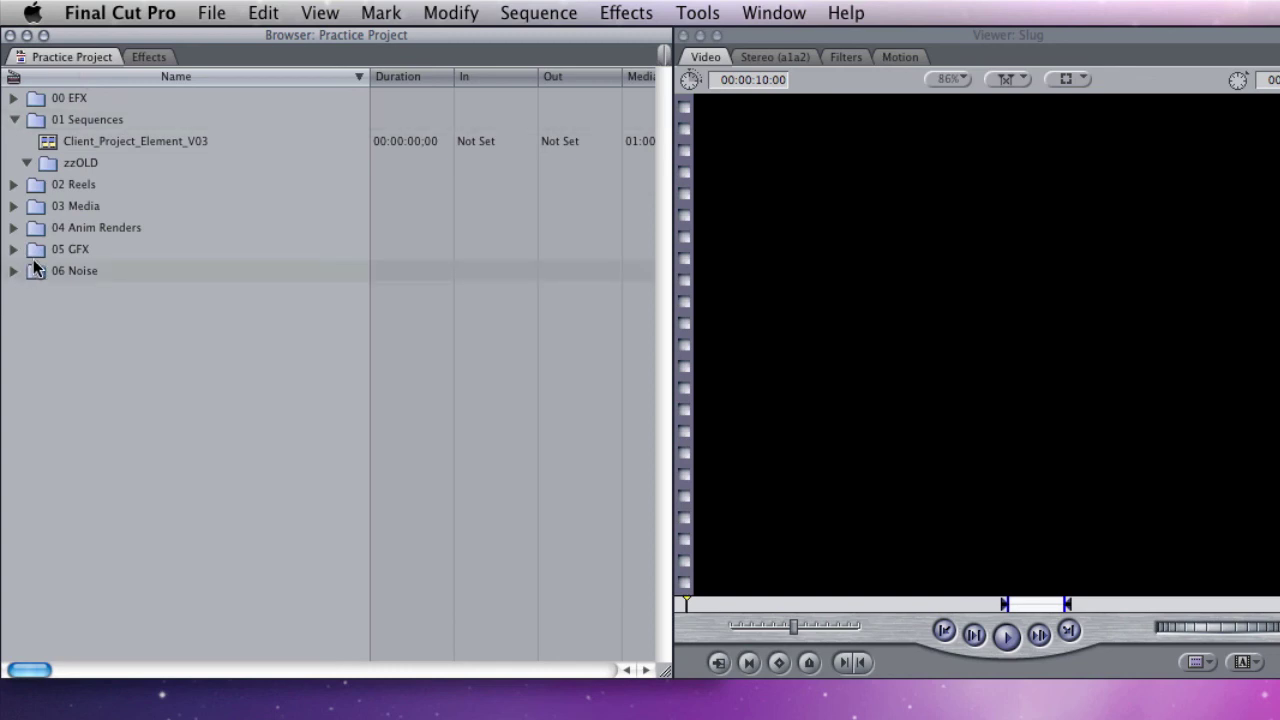
# - Set the first scratch disk in the system settings to the Scratch Disk folder of 110331 Practice Project on SLICE Mobile 6
pyautogui.click(139, 11)
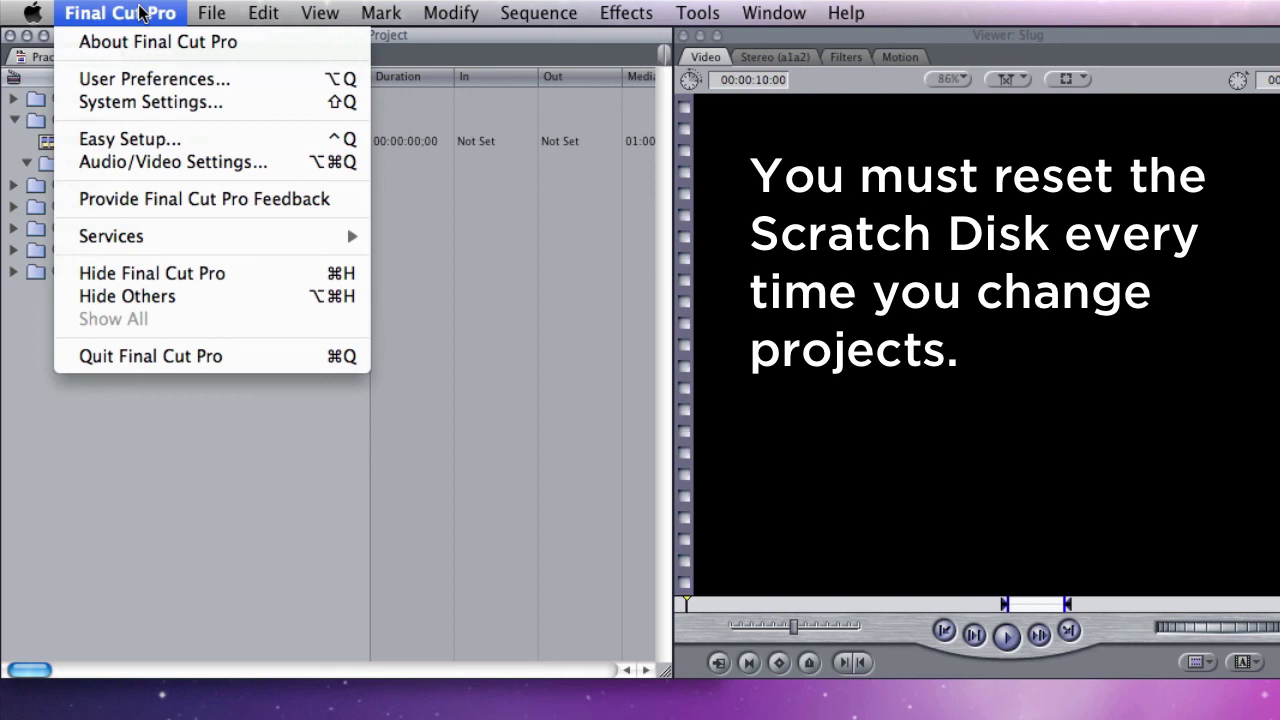
pyautogui.click(119, 101)
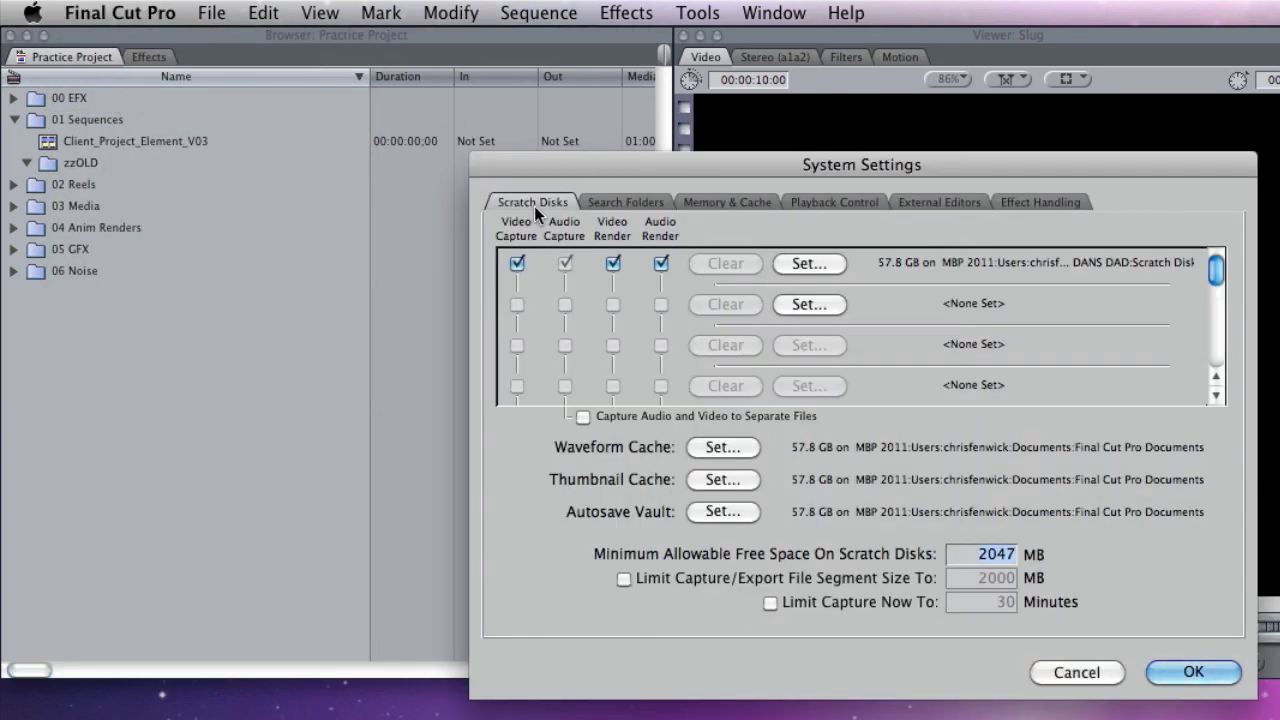
pyautogui.click(811, 263)
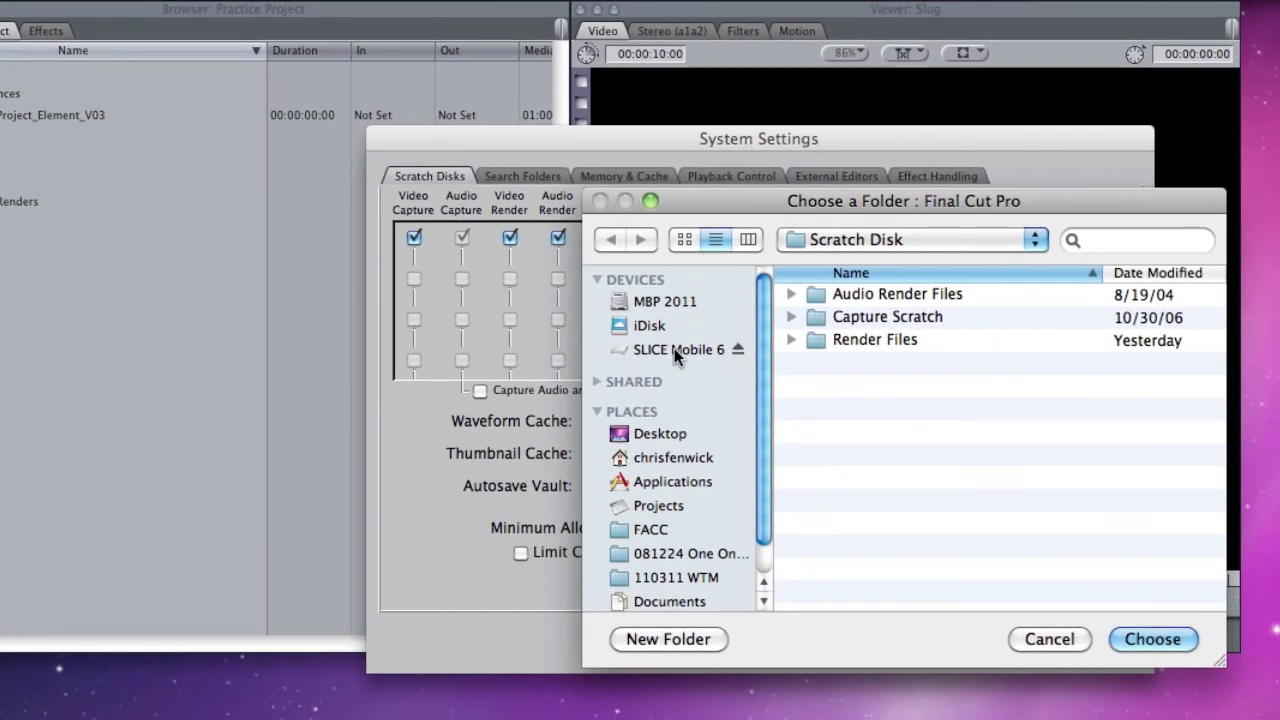
pyautogui.click(674, 348)
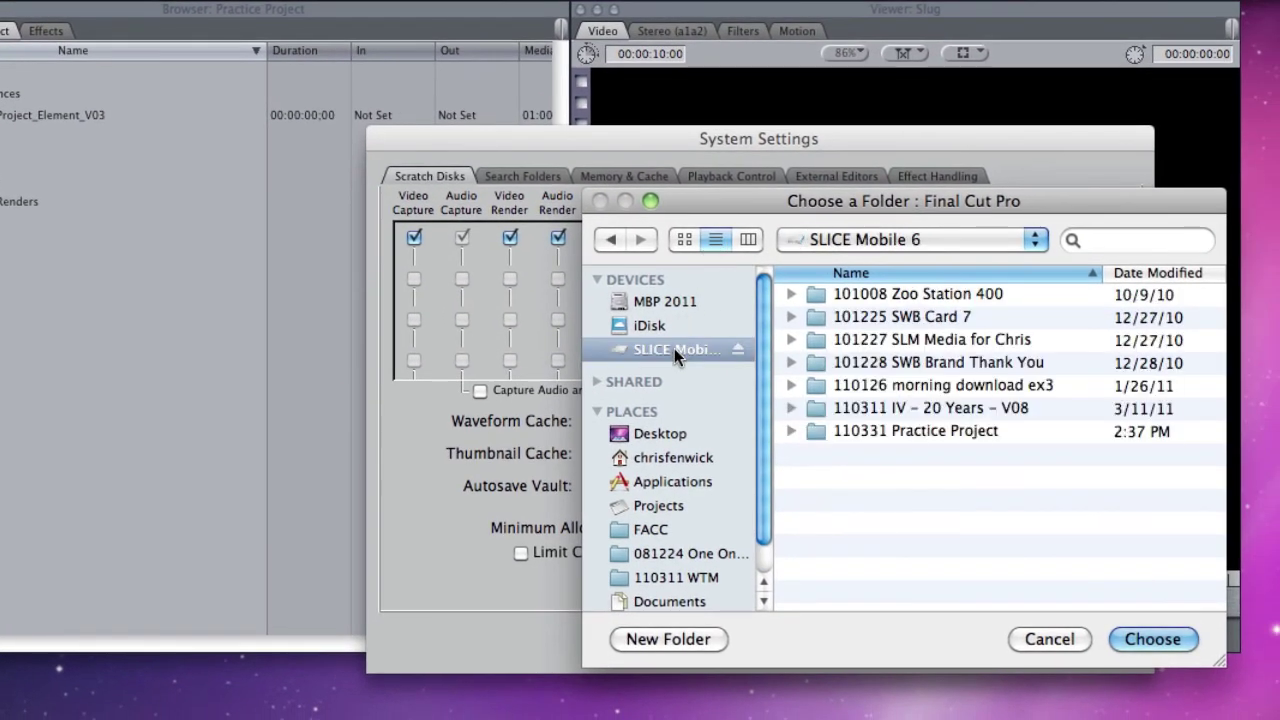
pyautogui.doubleClick(901, 437)
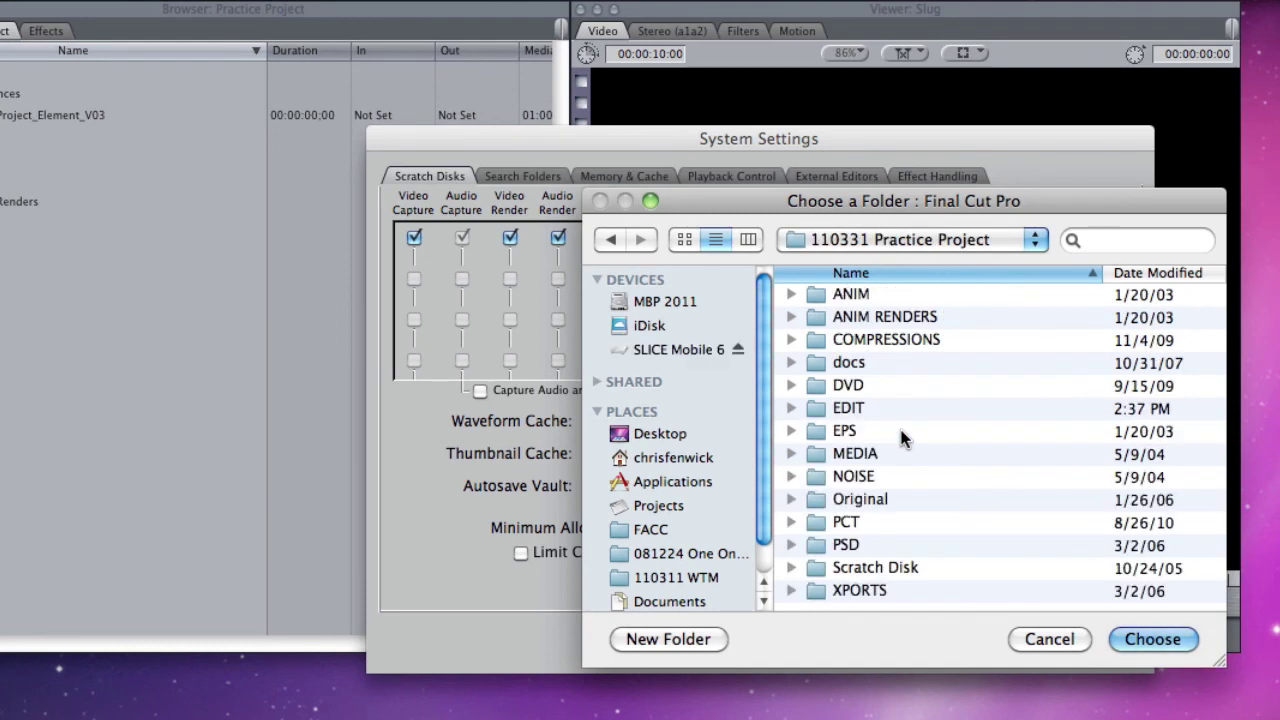
pyautogui.doubleClick(881, 567)
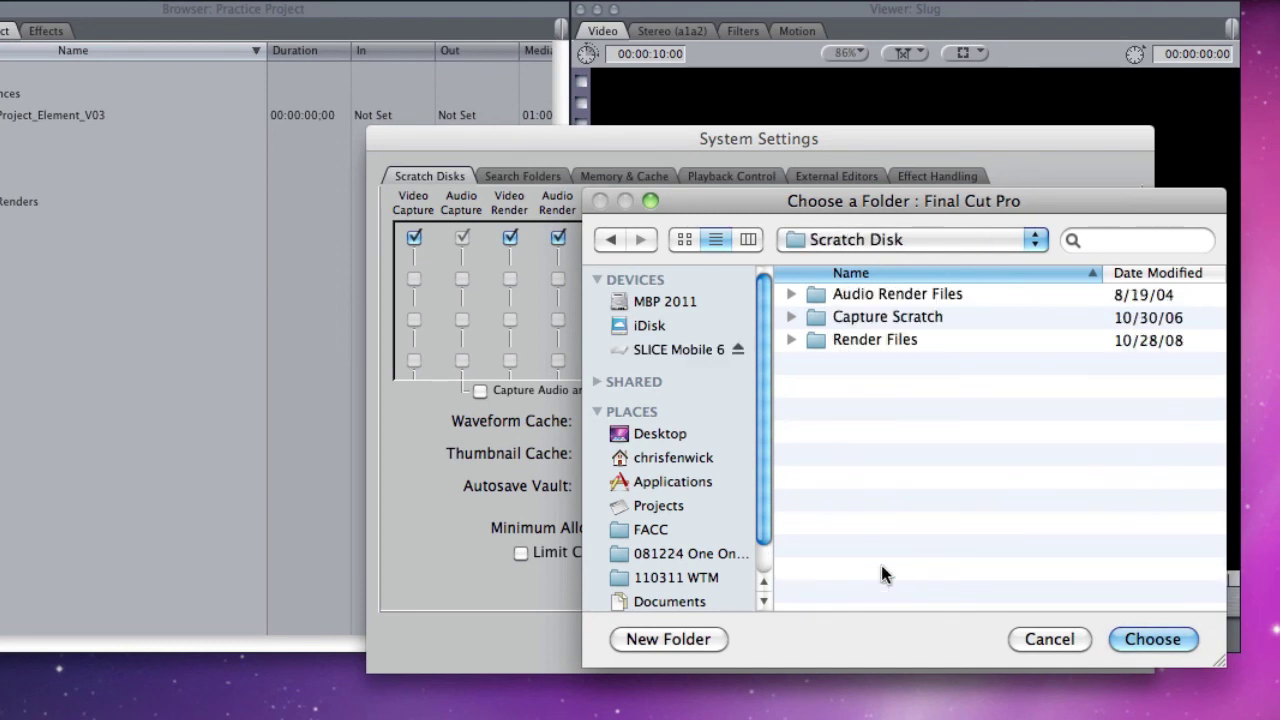
pyautogui.click(1155, 640)
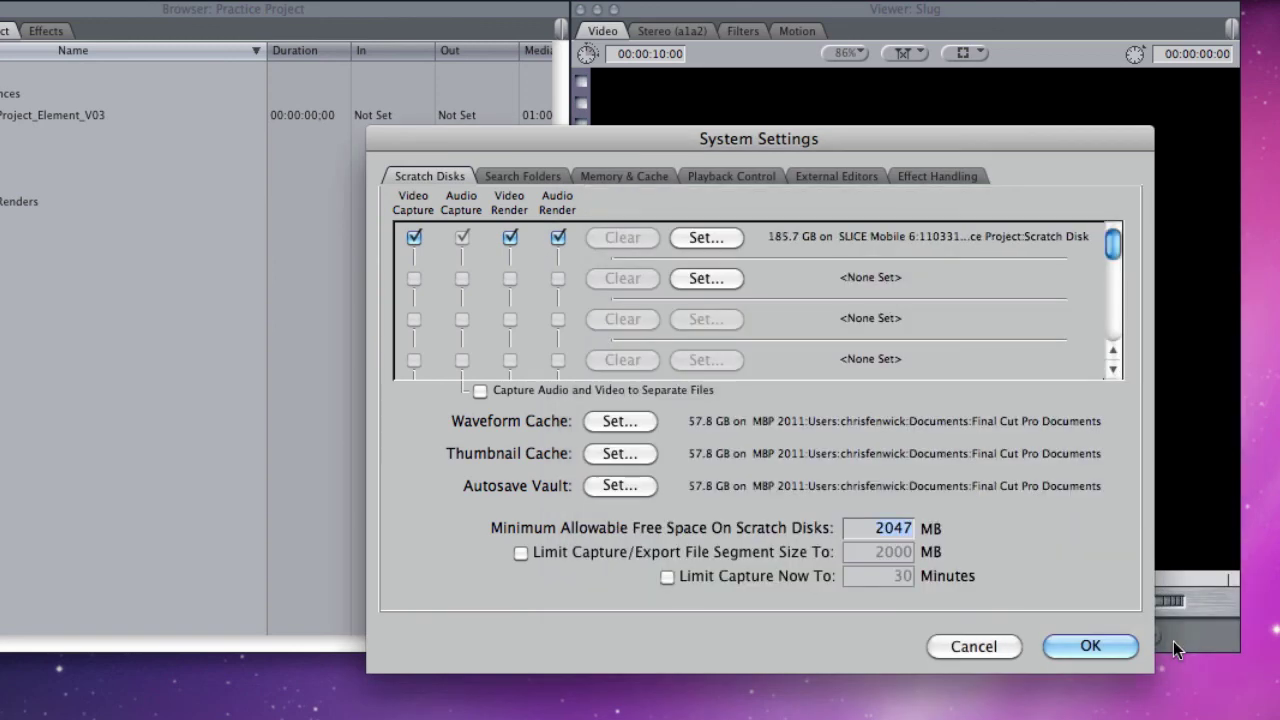
pyautogui.click(1085, 645)
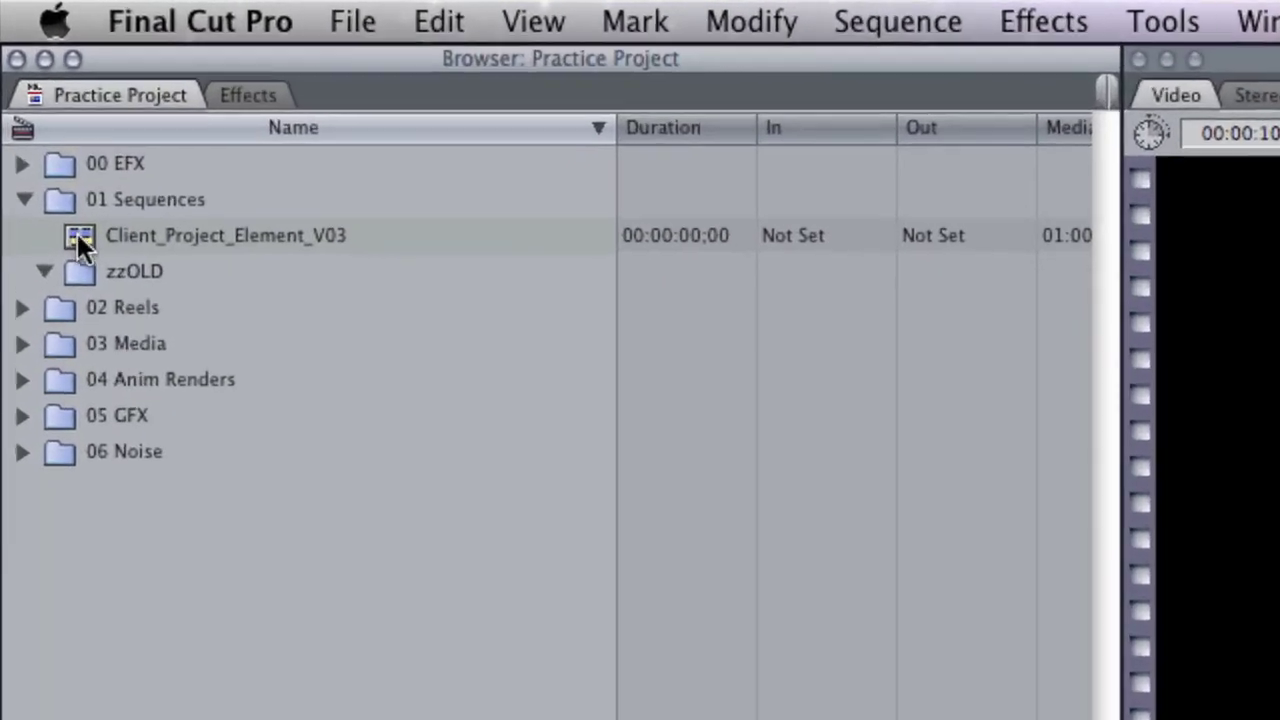
# - Rename the Client_Project_Element_V03 sequence as IBM_NSM_Open_V01 and open it in the timeline
pyautogui.click(158, 236)
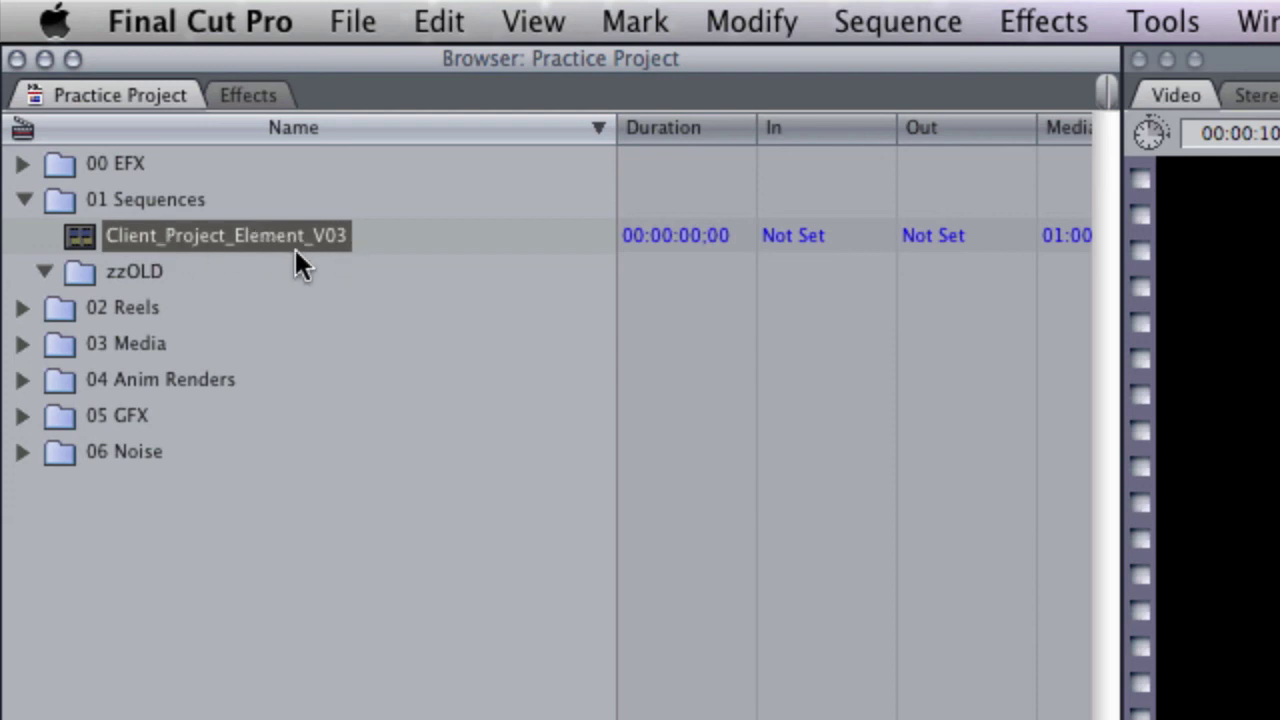
pyautogui.click(242, 245)
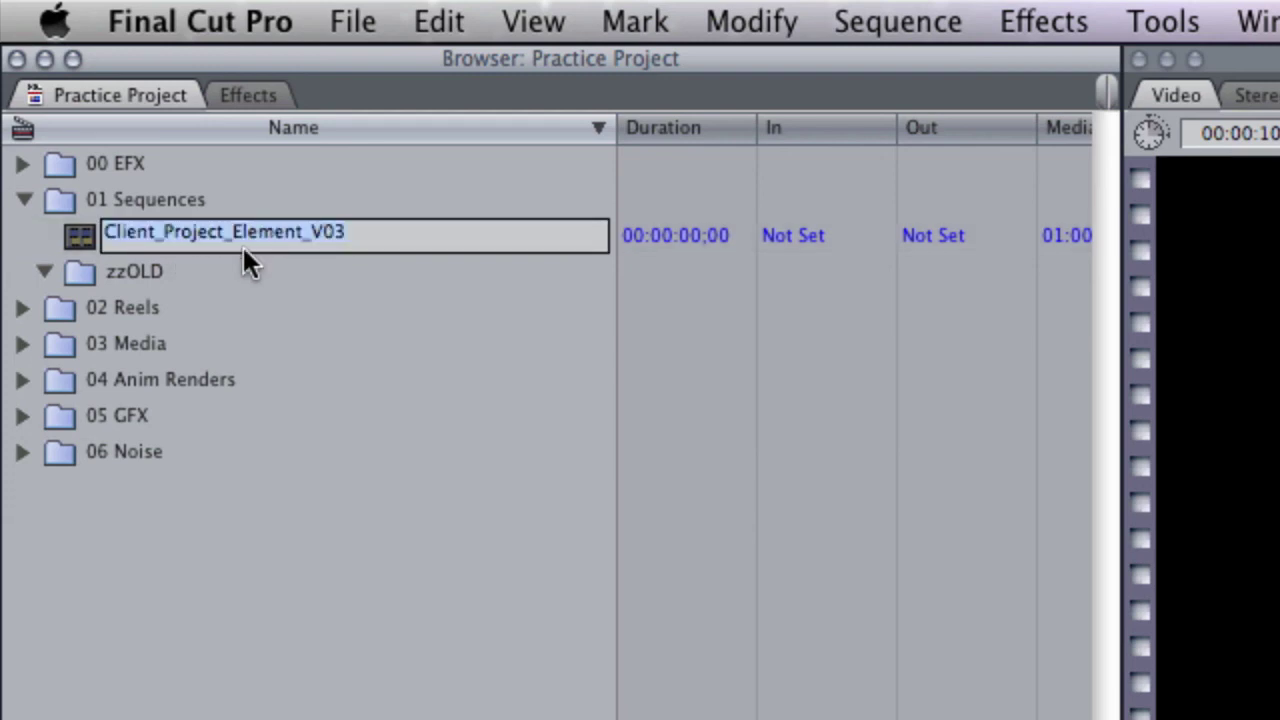
pyautogui.write('IBM')
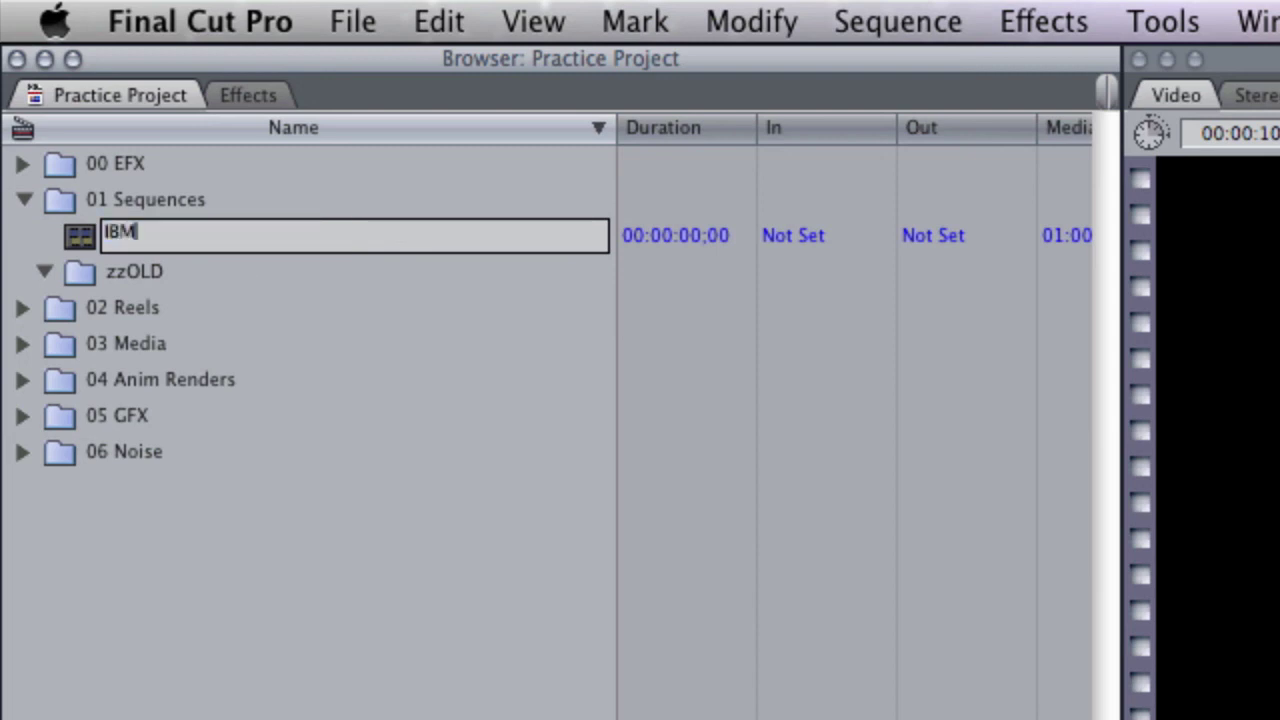
pyautogui.write('_NSM_Open')
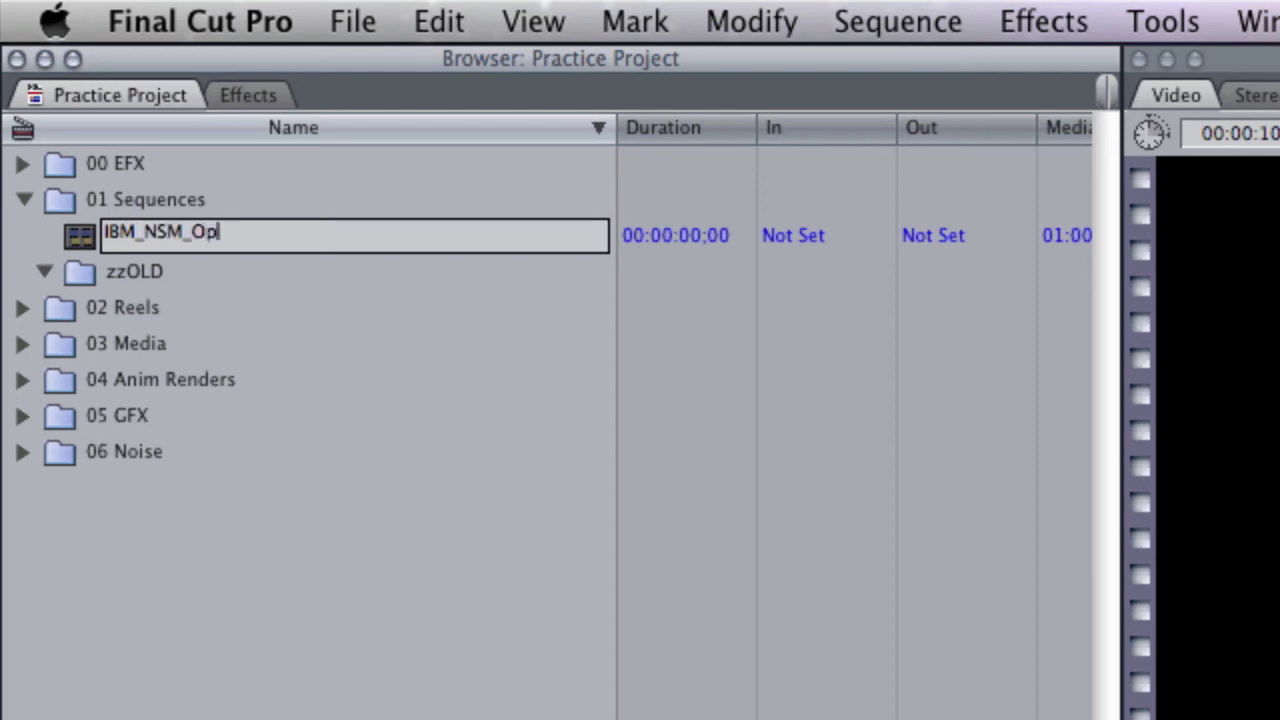
pyautogui.write('_V01')
pyautogui.press('Return')
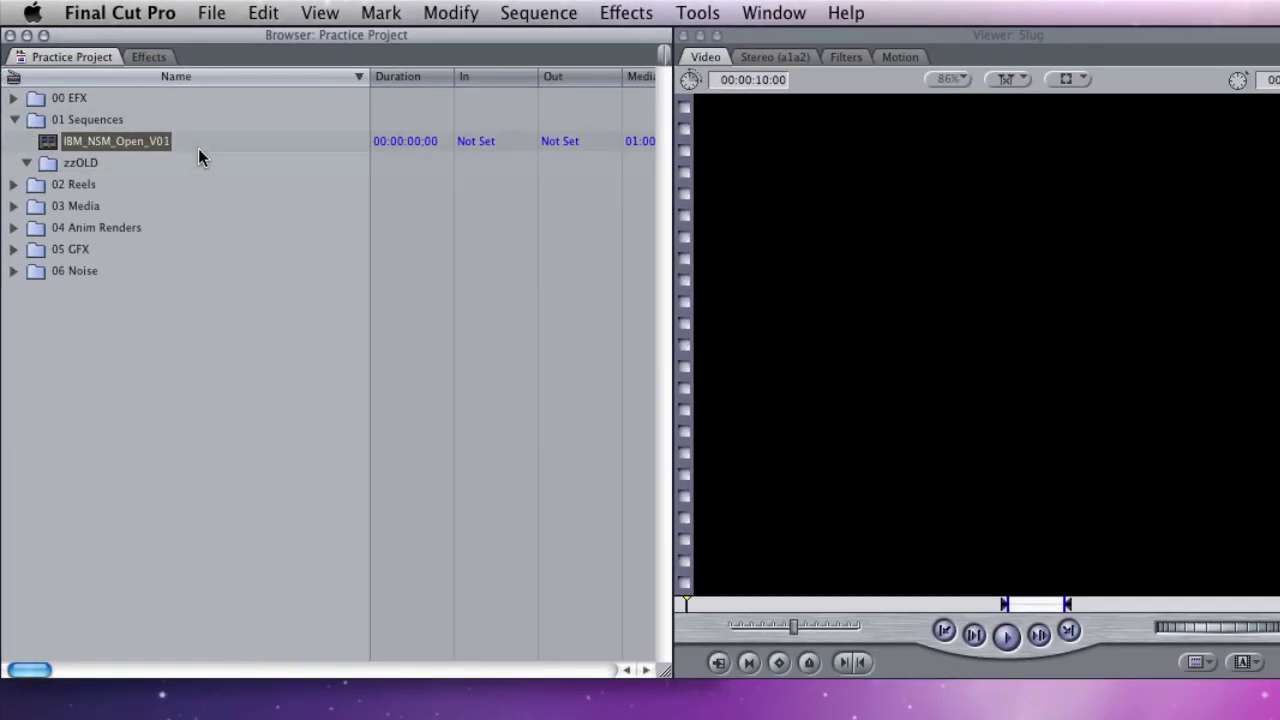
pyautogui.doubleClick(47, 145)
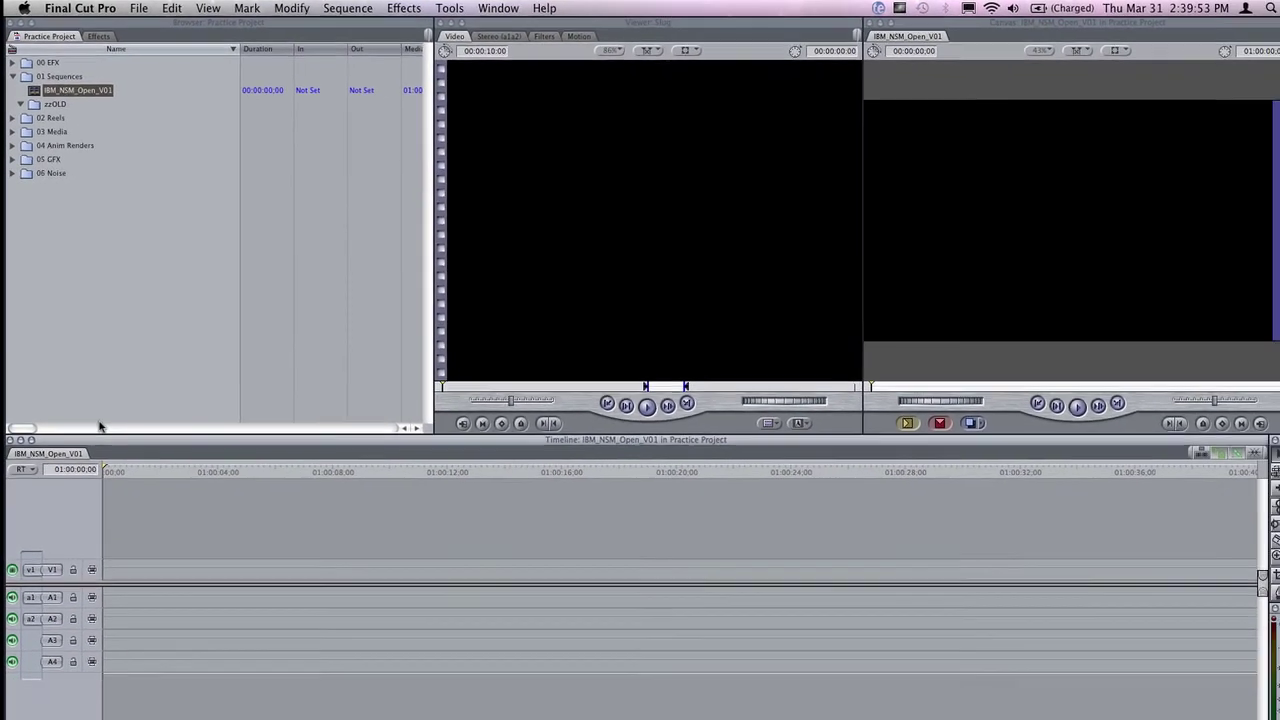